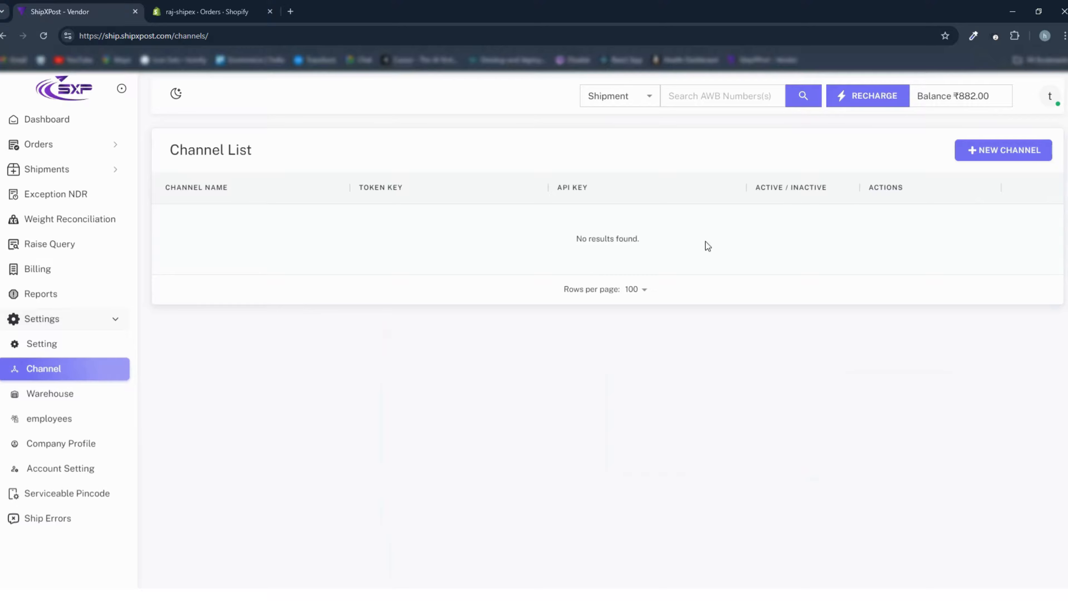
- Switch to the Shopify admin, launch the installed ShipXPost app from its details page in the store's app settings, and close the old ShipXPost page
left_click(201, 13)
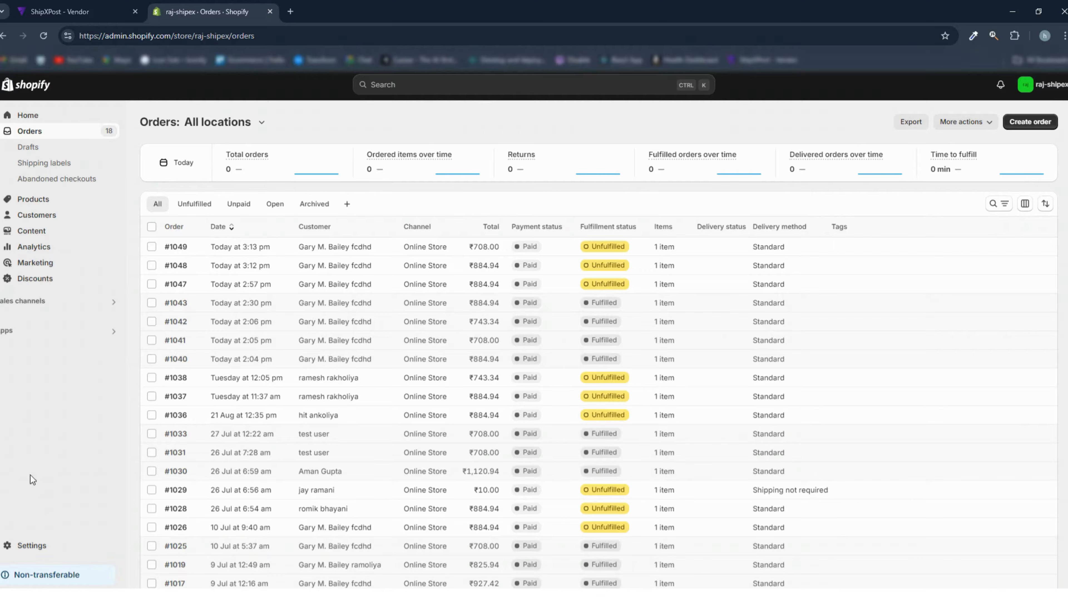
left_click(29, 545)
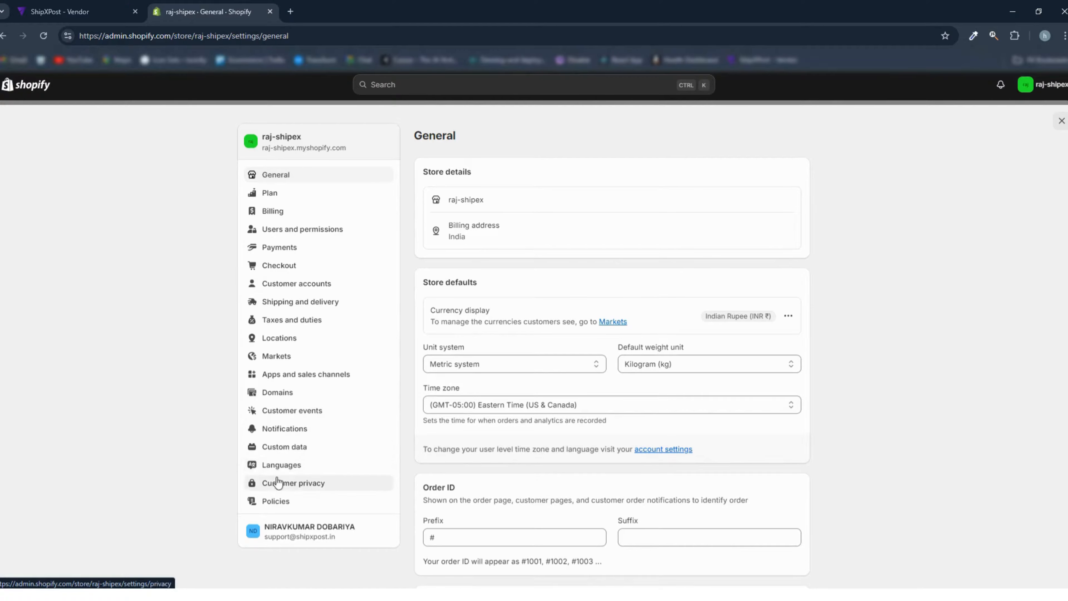
left_click(279, 378)
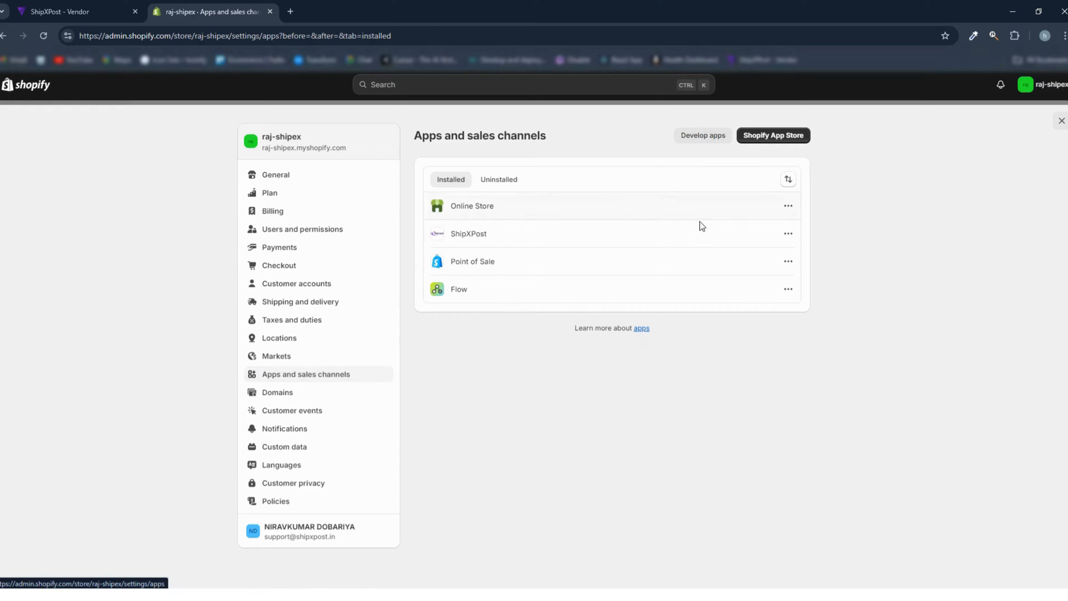
left_click(783, 234)
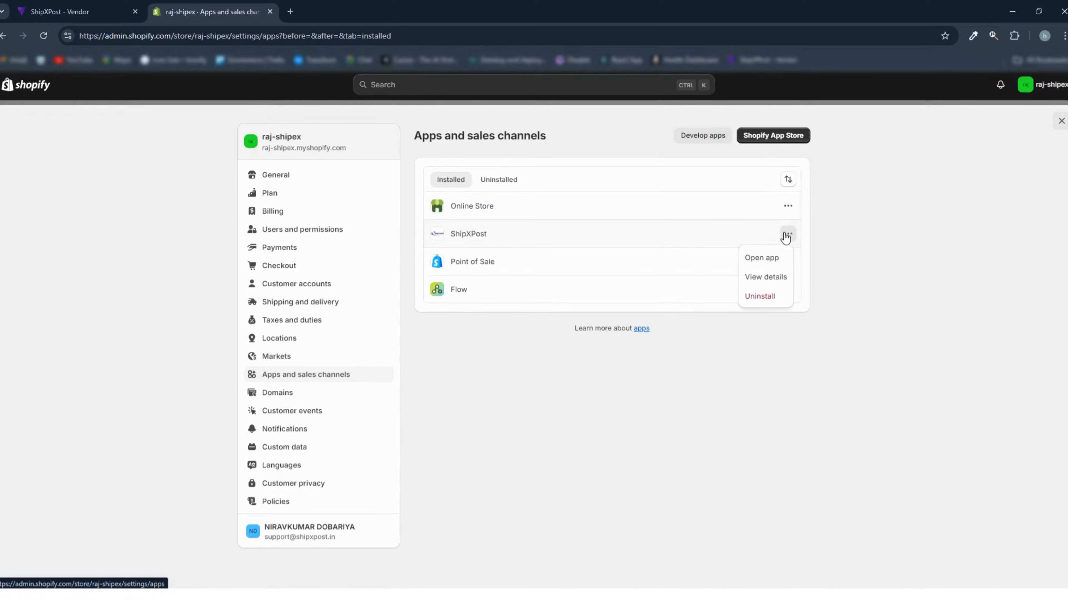
left_click(776, 277)
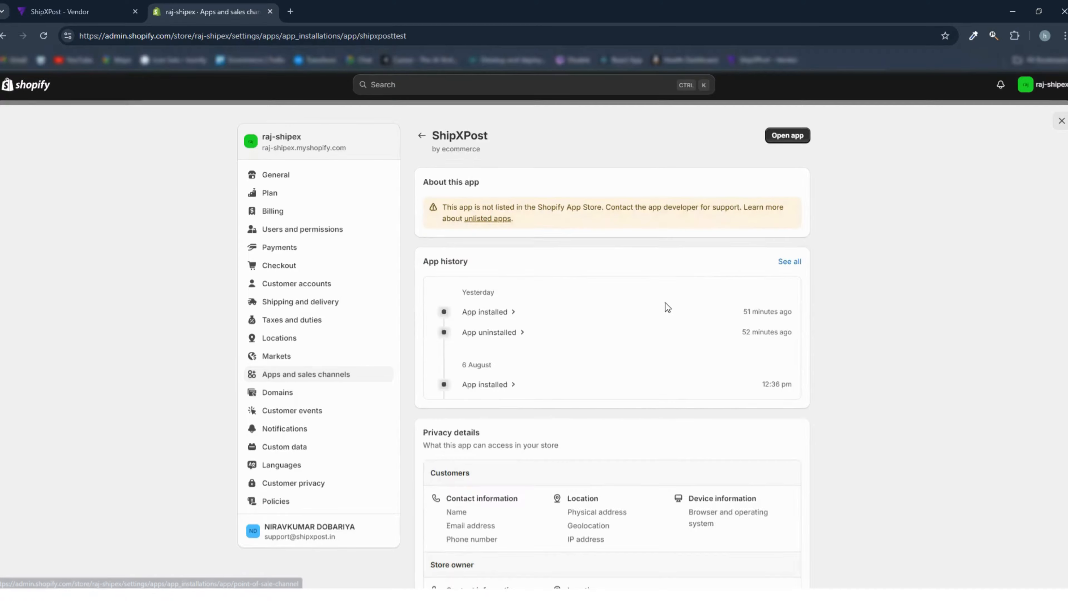
left_click(787, 135)
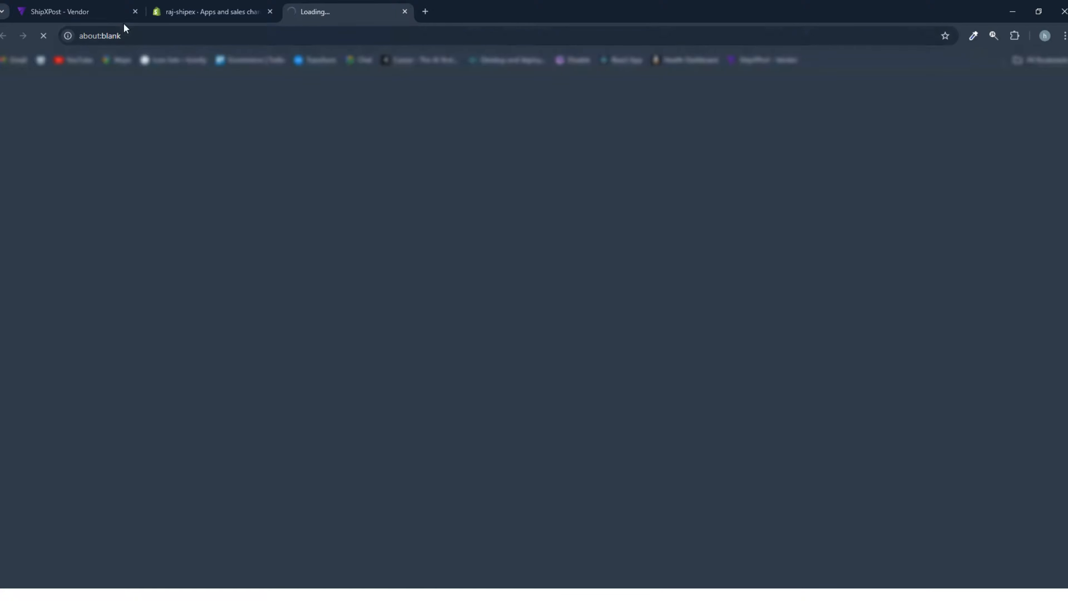
left_click(135, 11)
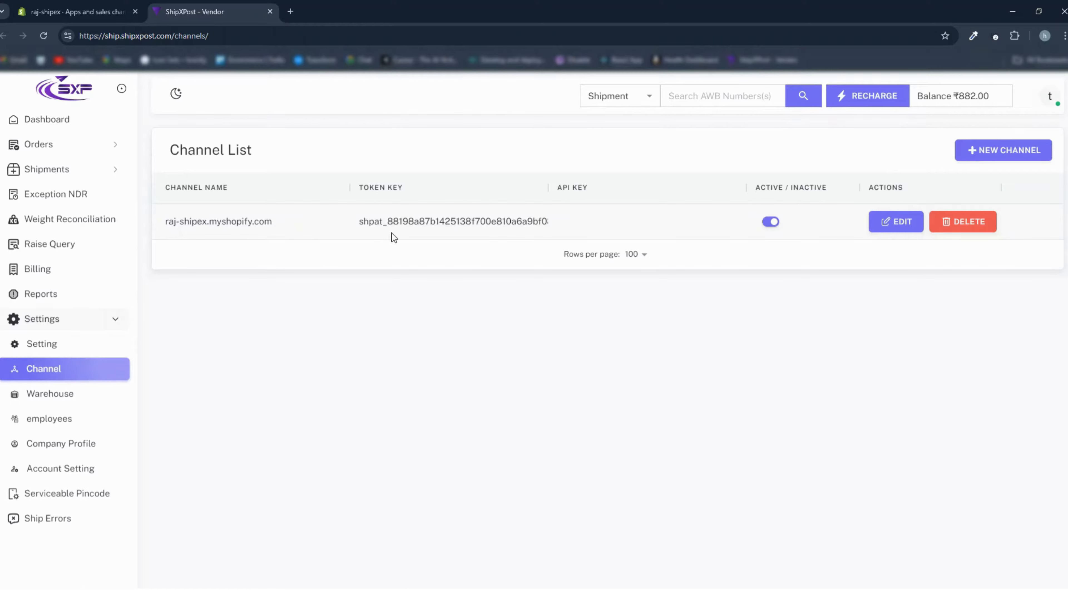
- Return to the Shopify admin and leave the store settings to view the Orders list
left_click(92, 15)
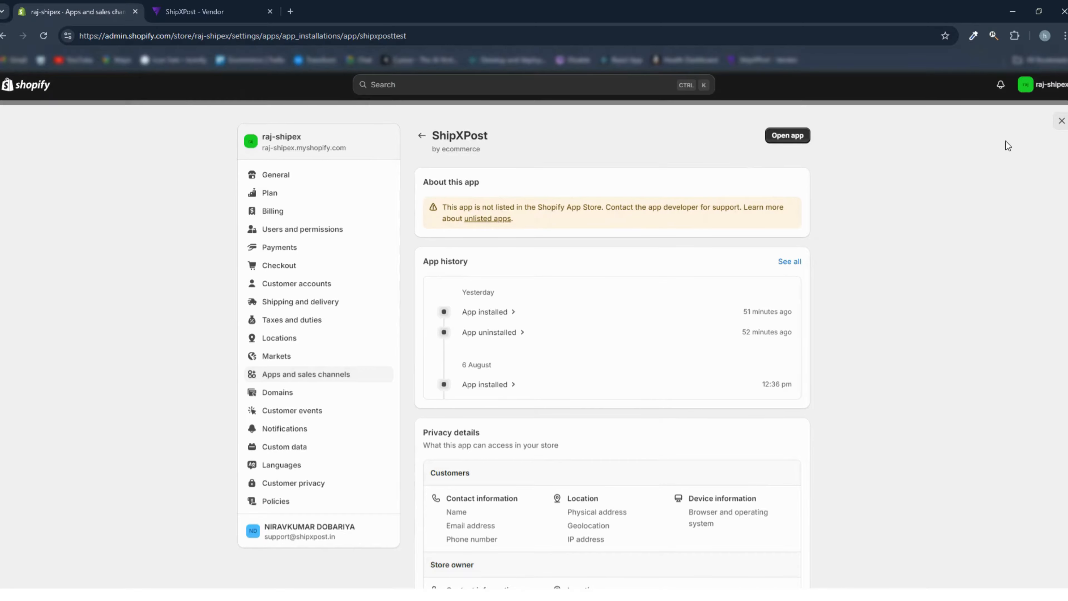
left_click(1060, 121)
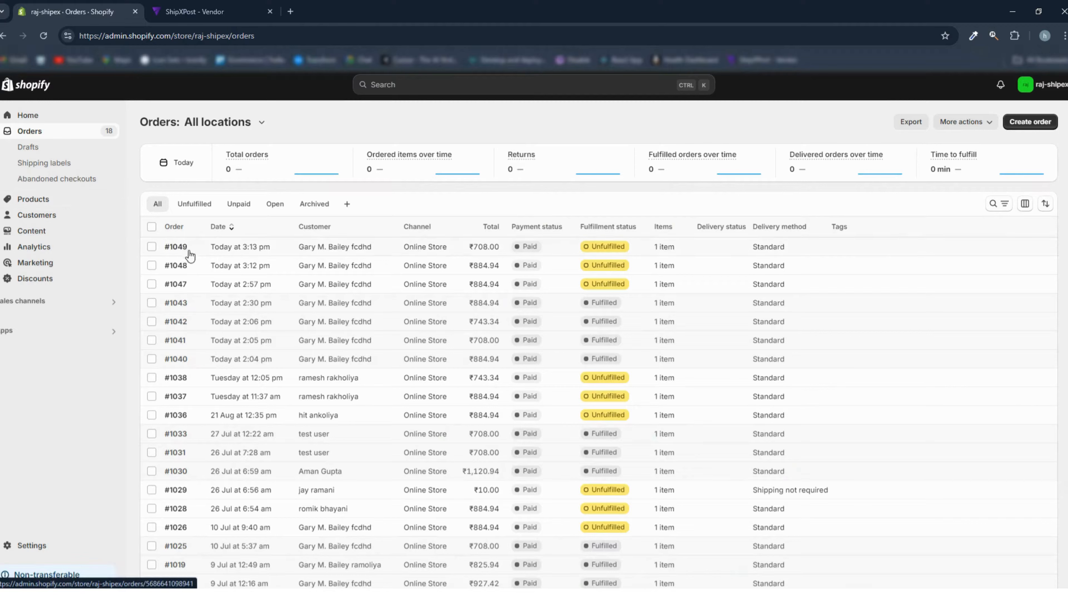
- In ShipXPost, set the raj-shipex.myshopify.com channel inactive and active again, and open the B2C orders list
left_click(198, 11)
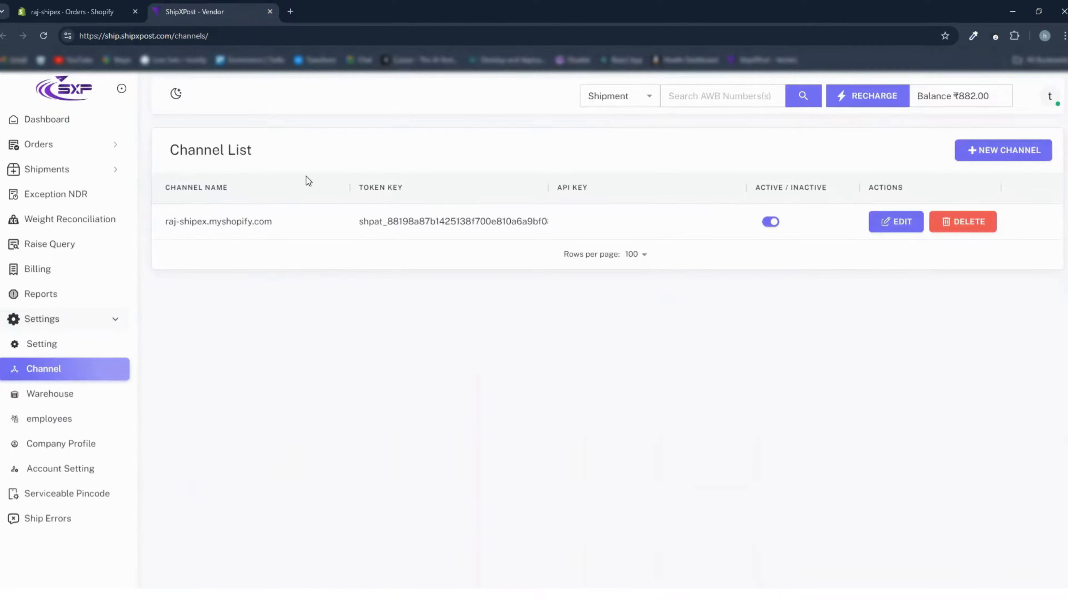
left_click(771, 222)
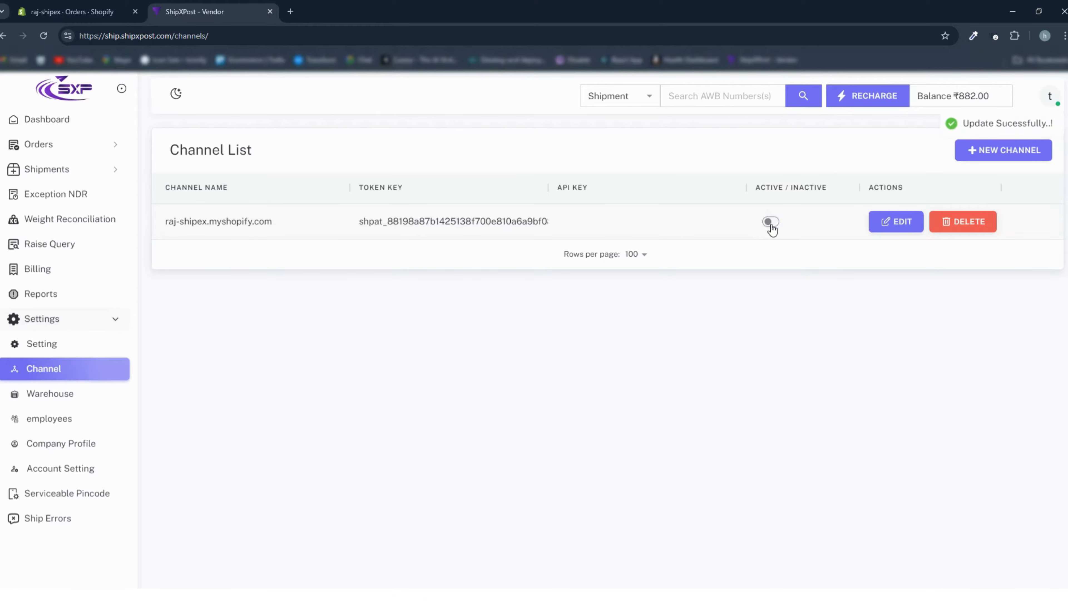
left_click(771, 222)
left_click(48, 144)
left_click(54, 170)
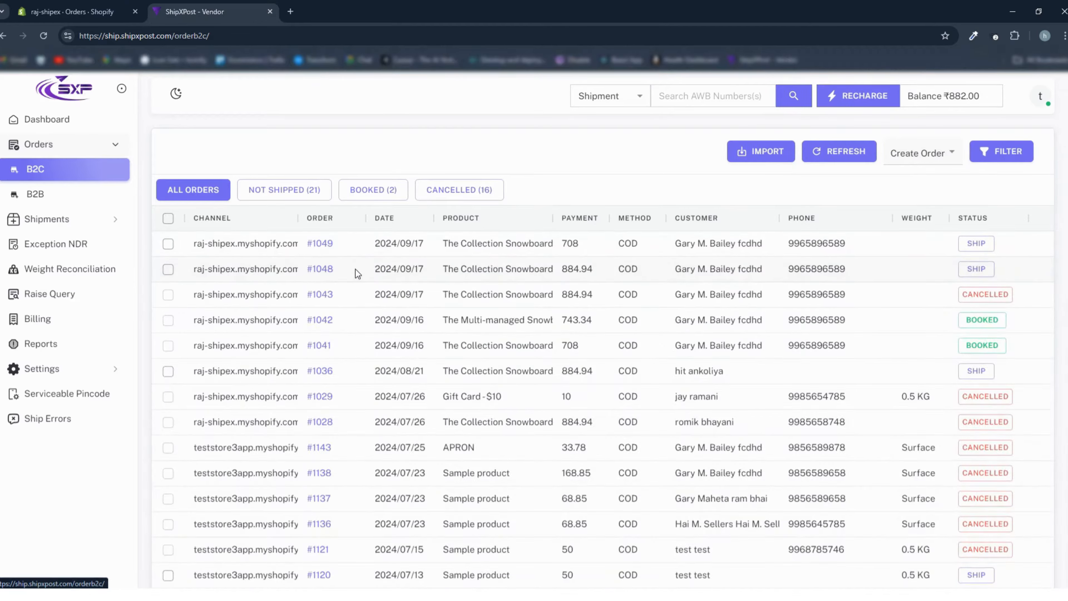
- Switch to the Shopify admin and open the raj-shipex storefront from the Online Store sales channel
left_click(90, 15)
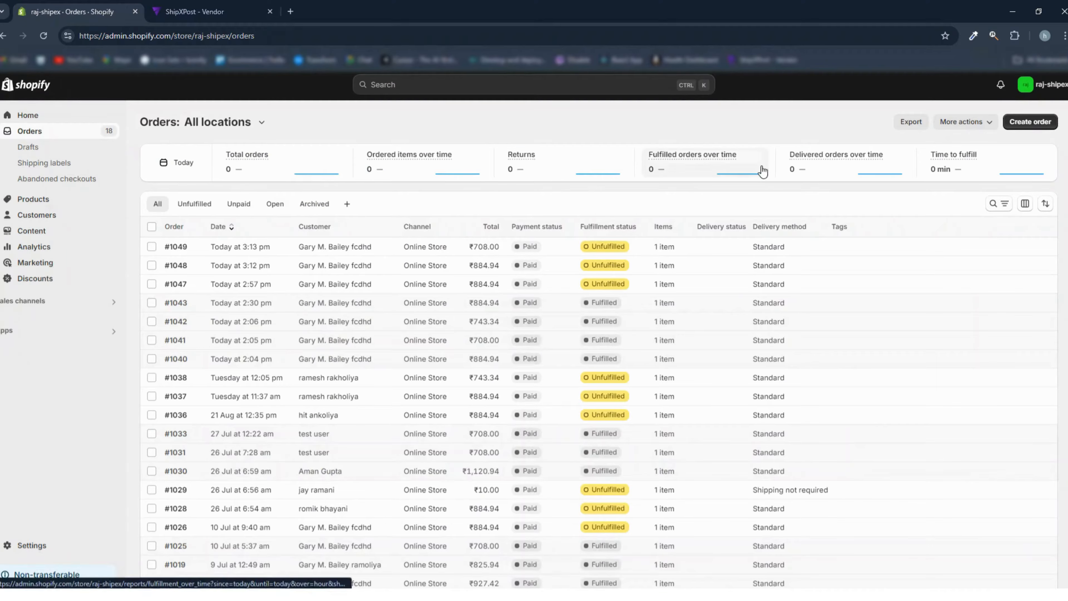
left_click(70, 303)
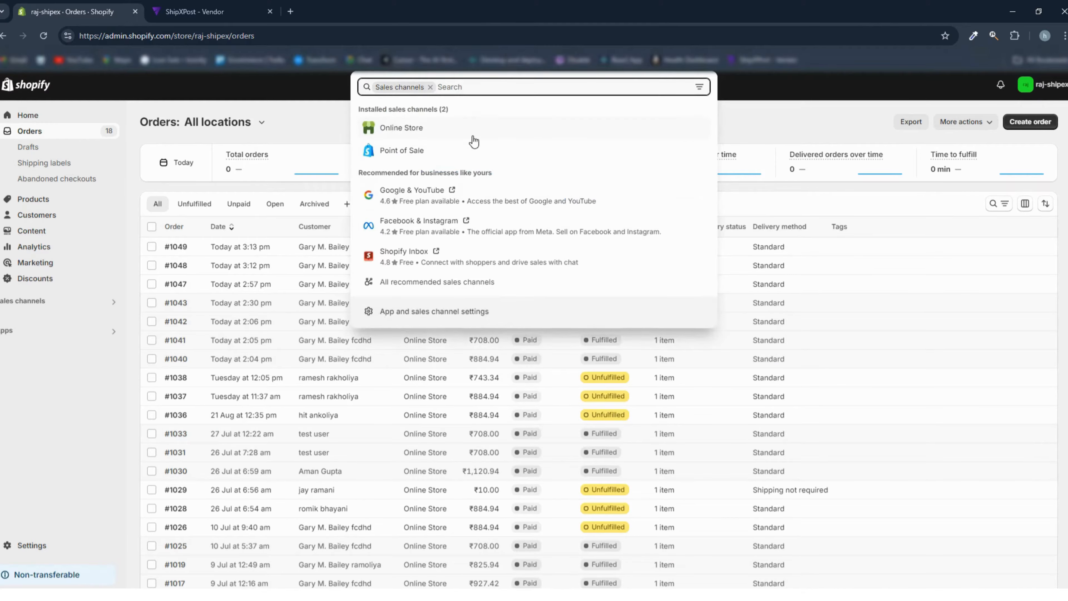
left_click(468, 128)
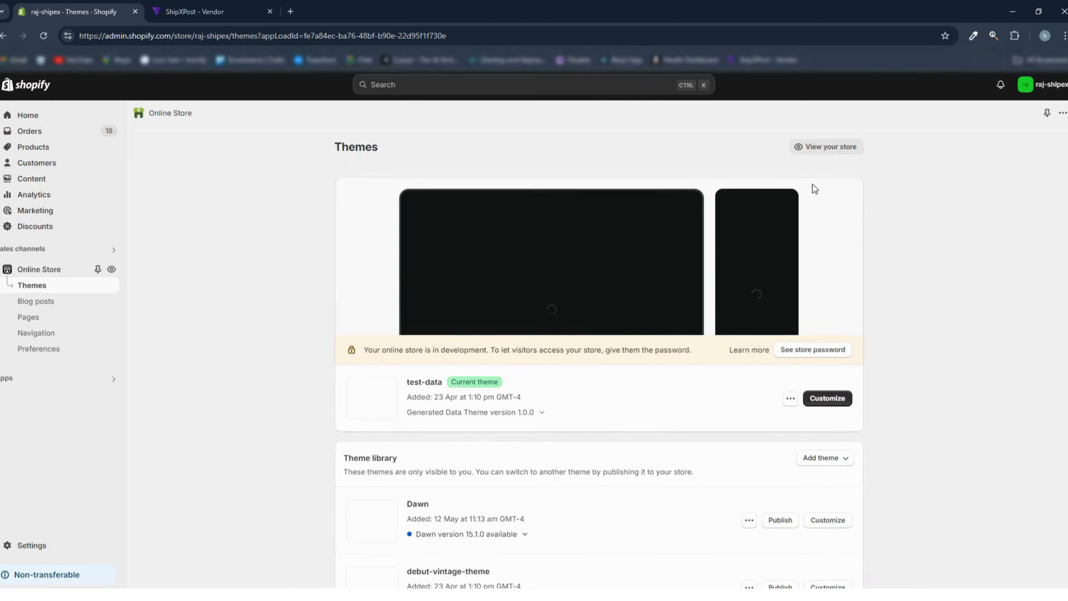
left_click(818, 147)
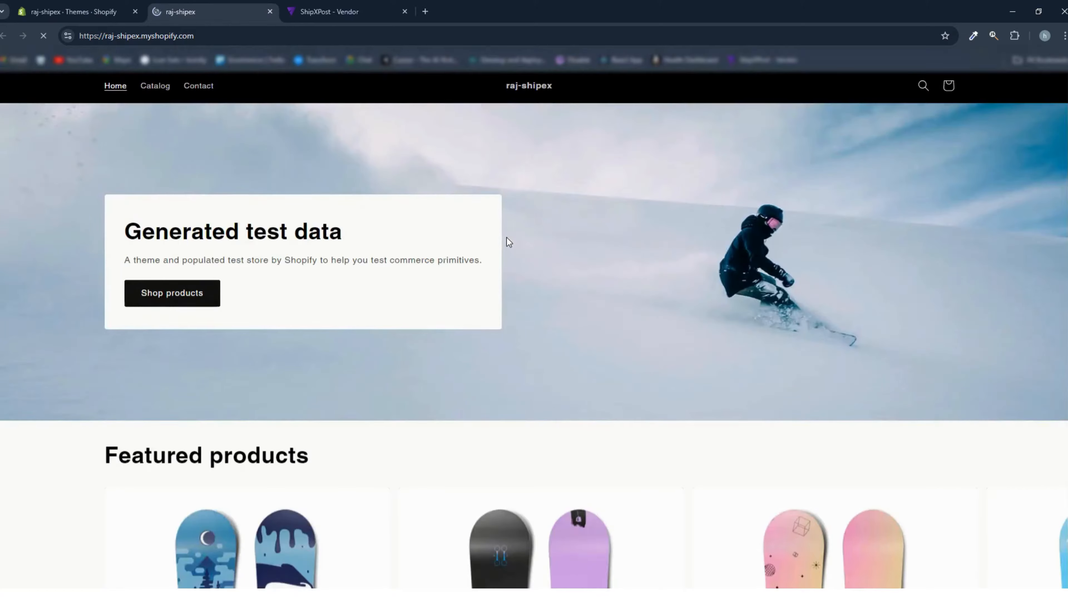
- Start an immediate purchase of the featured product The Collection Snowboard: Liquid
scroll(508, 242, "down", 10)
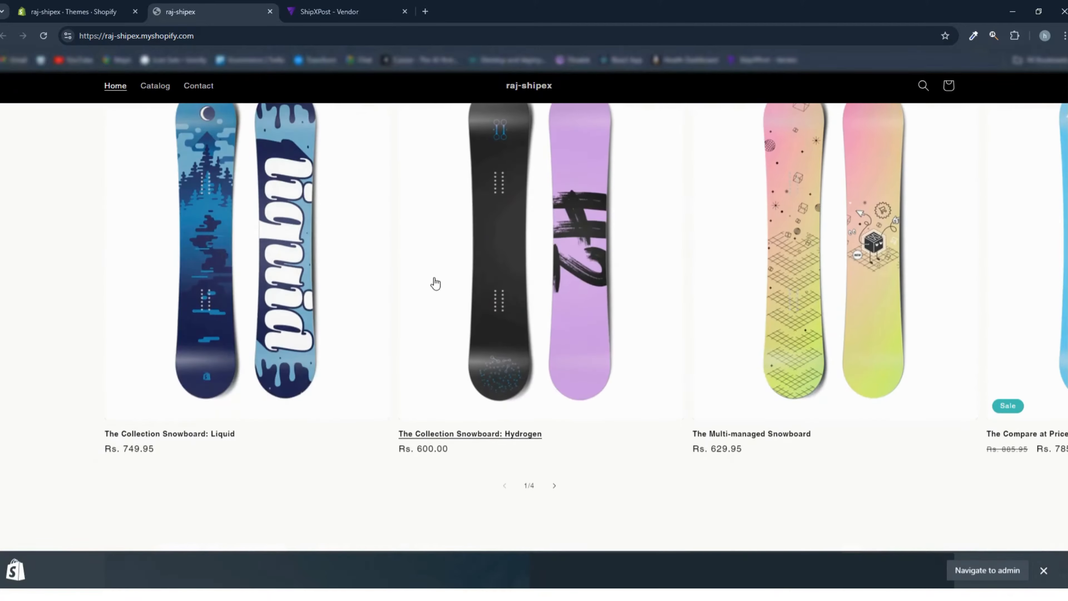
left_click(178, 435)
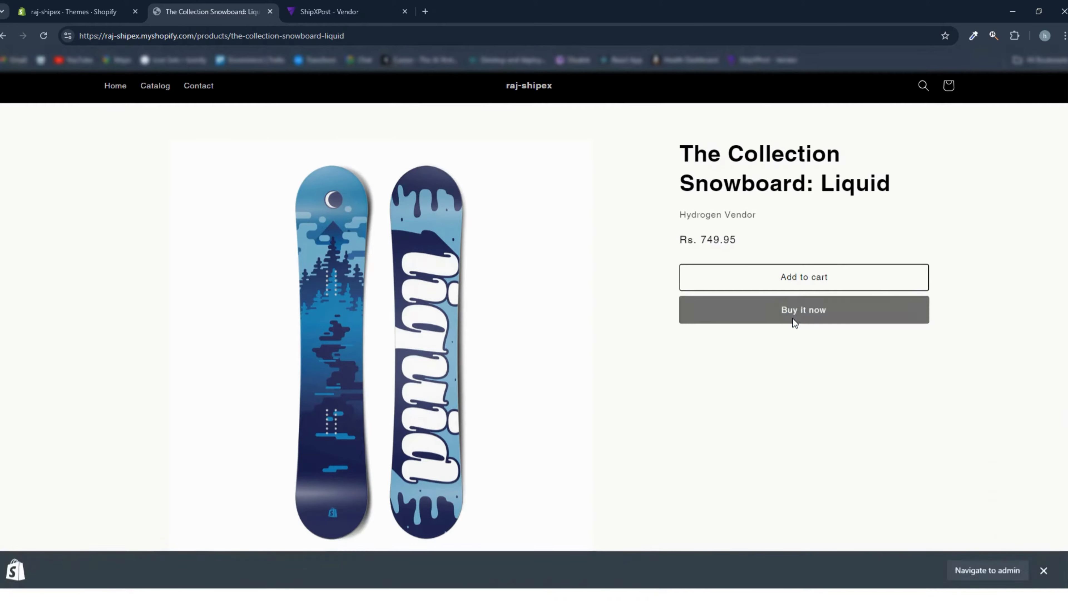
left_click(793, 321)
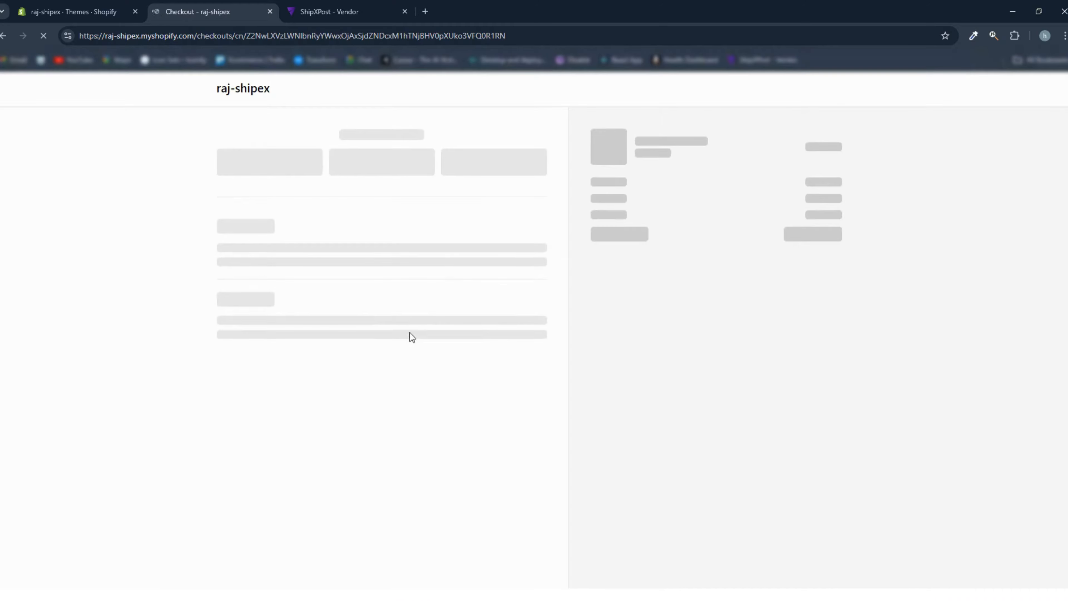
- Opt in to news and offers by email, and autofill the contact and delivery details from a saved address
left_click(269, 163)
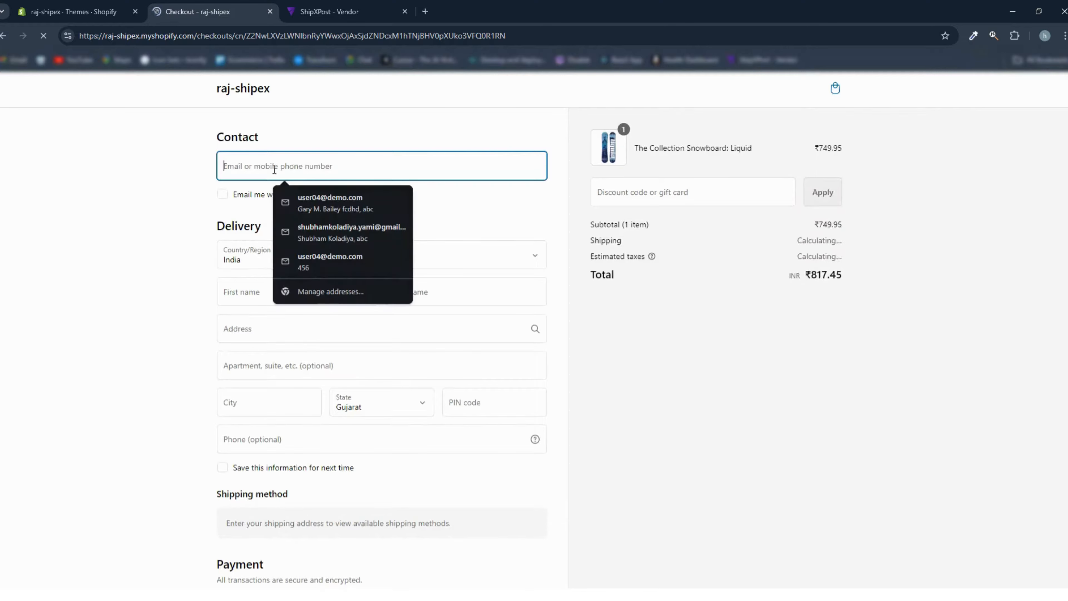
left_click(223, 196)
left_click(280, 165)
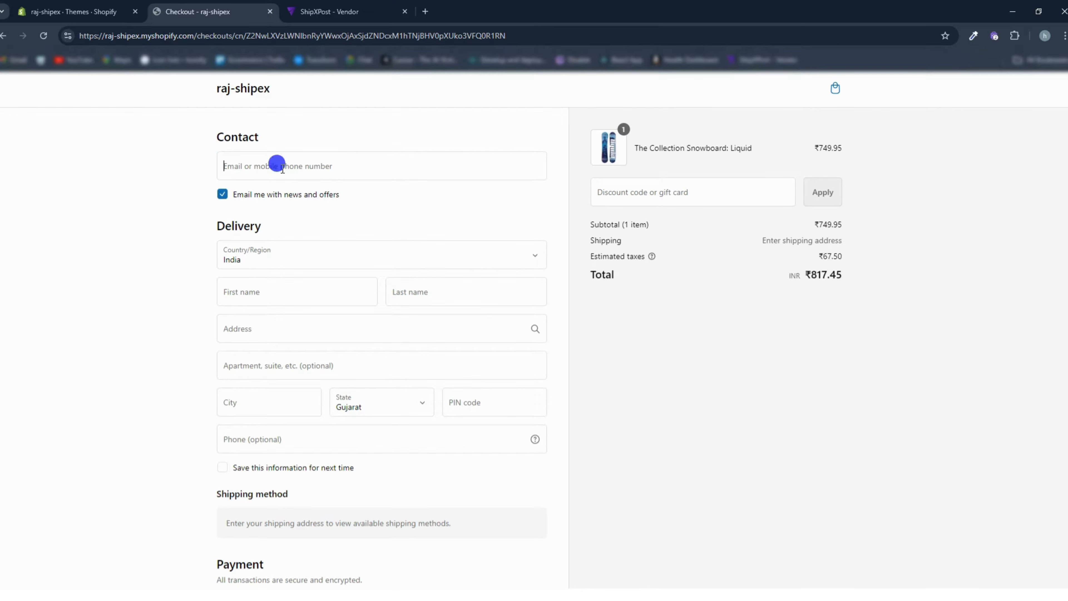
left_click(296, 198)
scroll(168, 268, "down", 2)
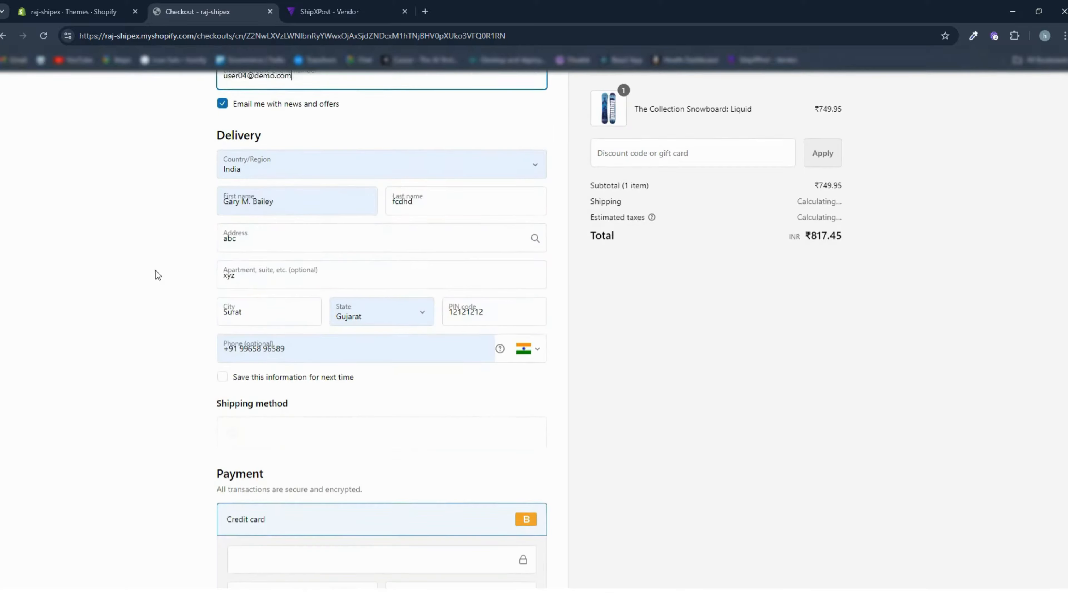
- Replace the invalid postal code in the delivery address with a valid one for Gujarat, and save the information for next time
double_click(451, 312)
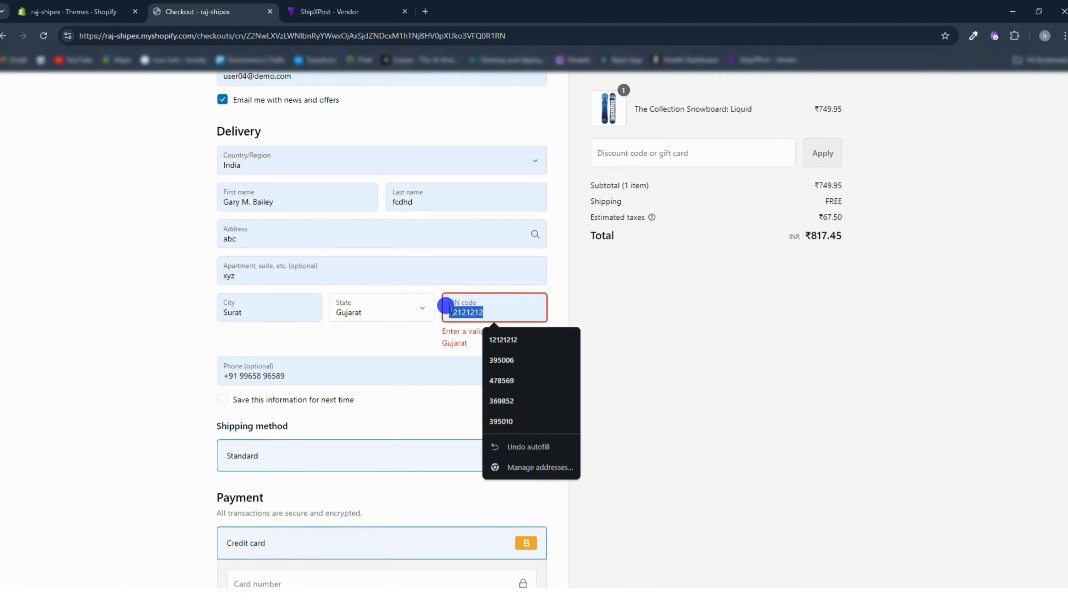
type("39")
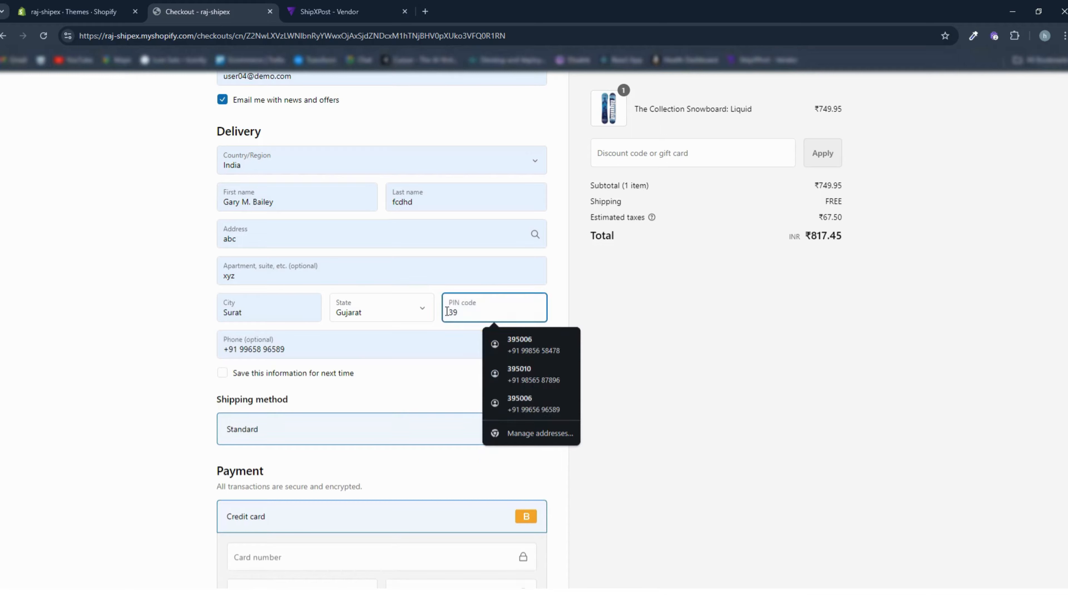
type("5006")
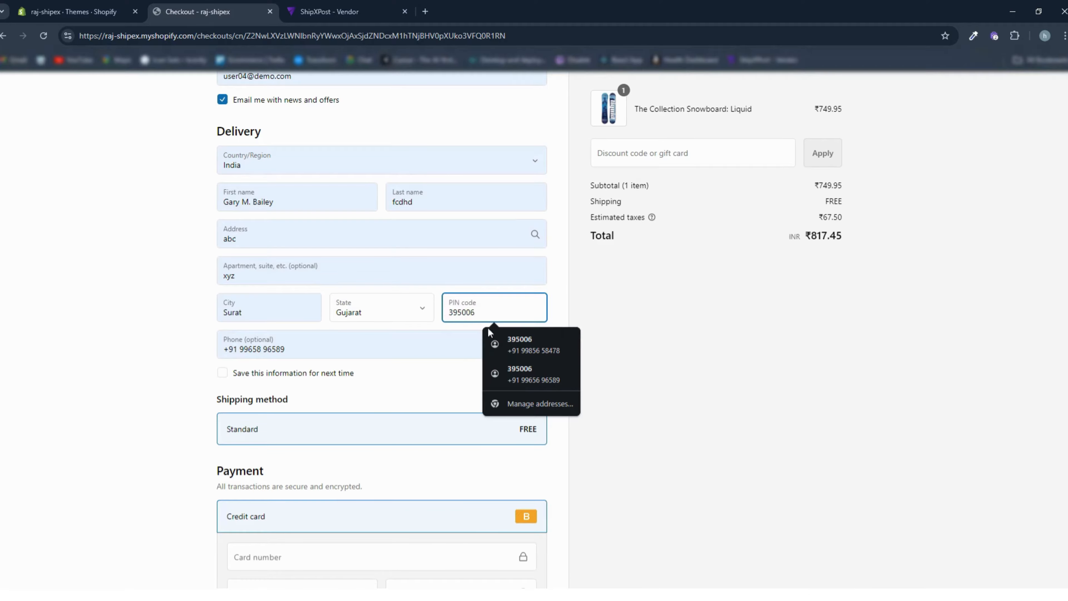
left_click(634, 371)
scroll(455, 375, "down", 1)
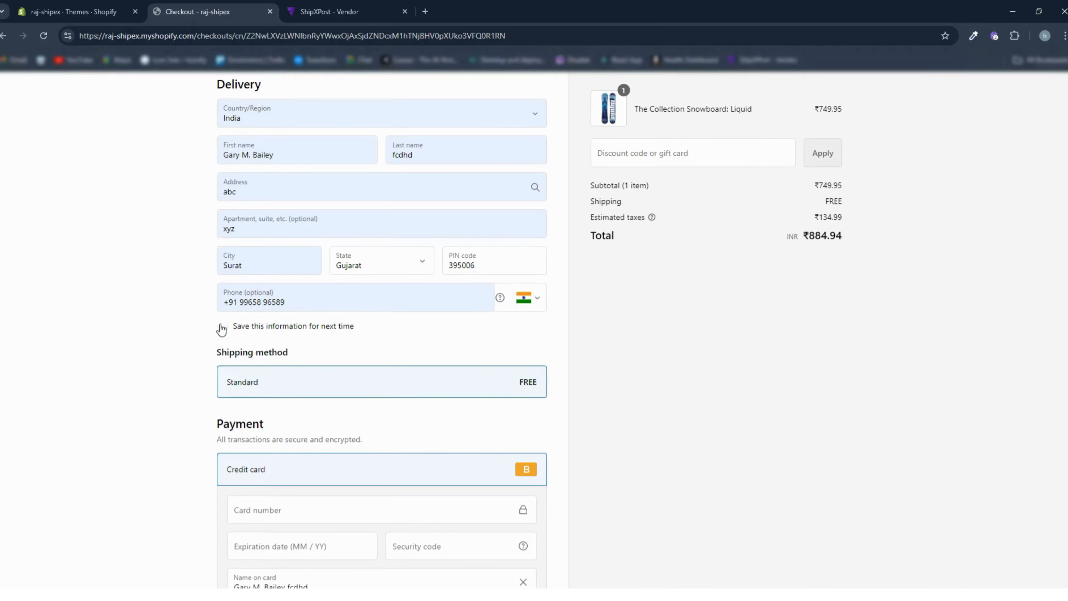
left_click(222, 326)
- Enter the test card number, expiration date and security code, and pay for the order
scroll(181, 364, "down", 1)
scroll(247, 364, "down", 3)
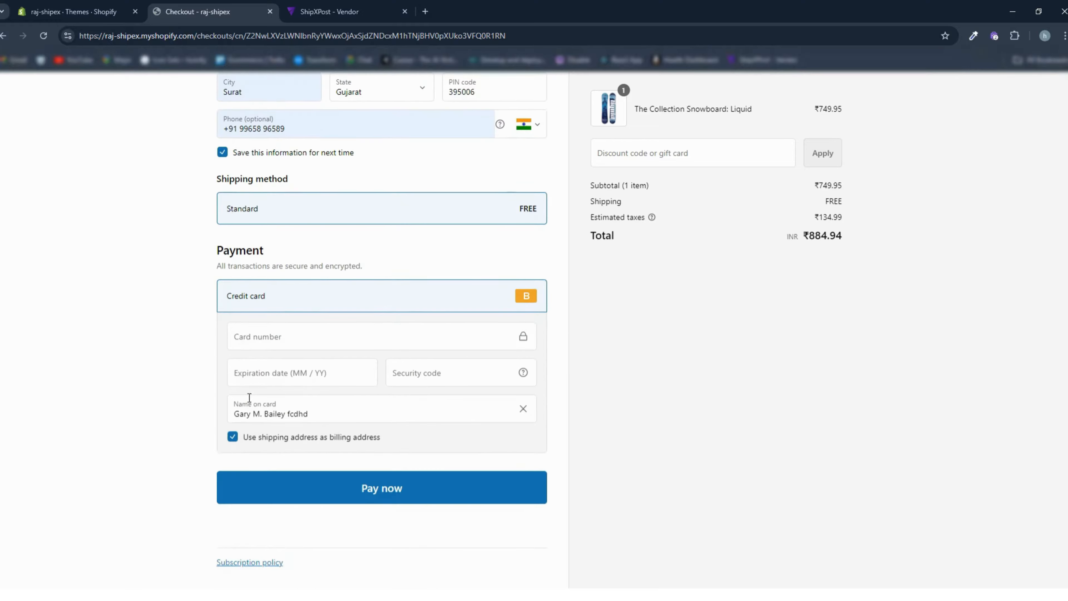
left_click(248, 328)
type("1")
left_click(266, 369)
type("11")
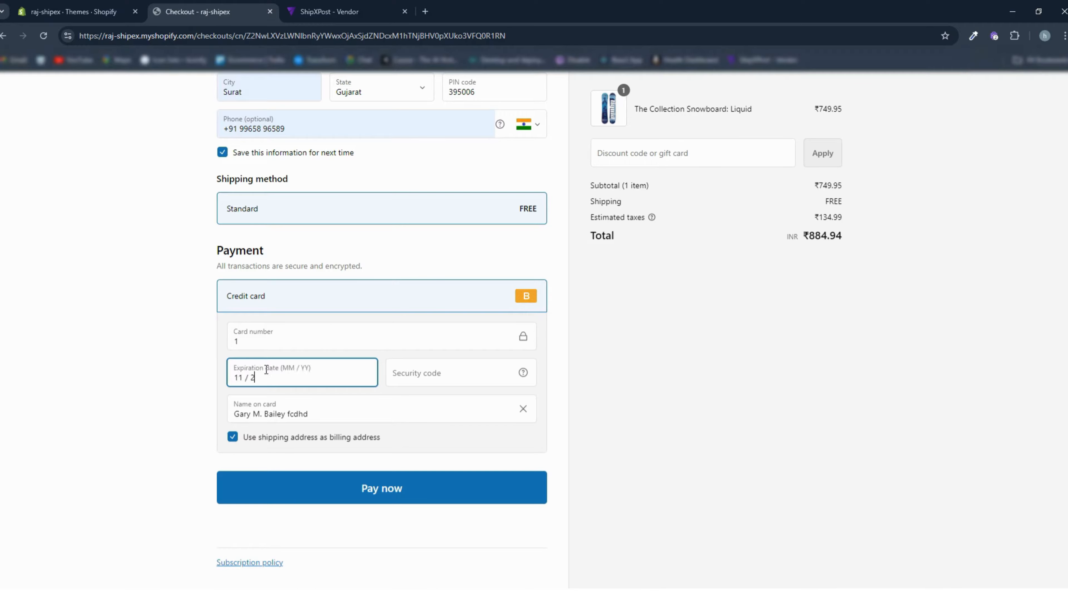
type("12")
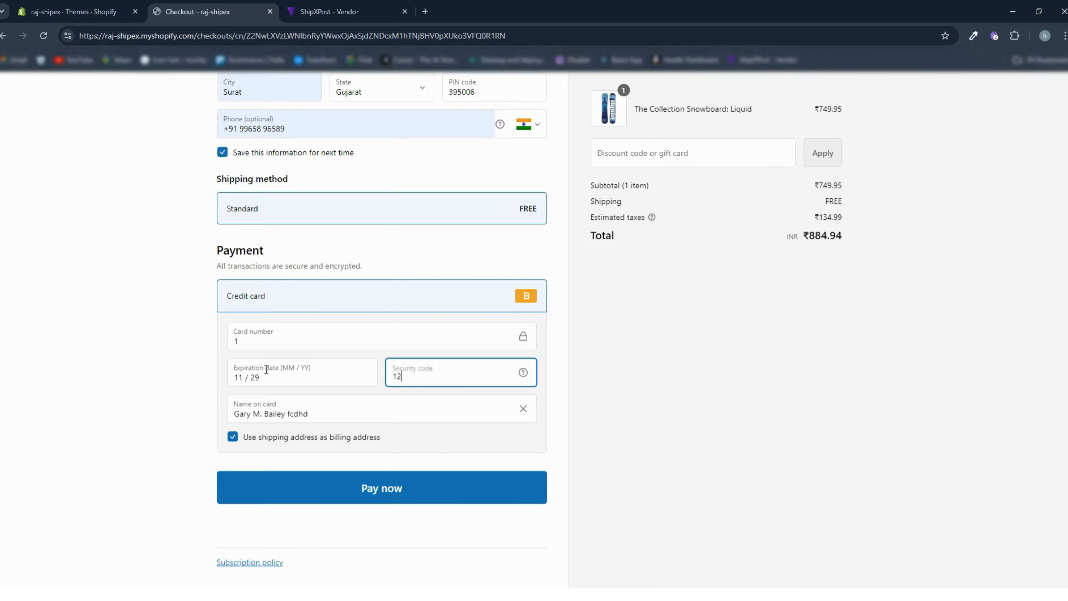
type("3")
left_click(392, 489)
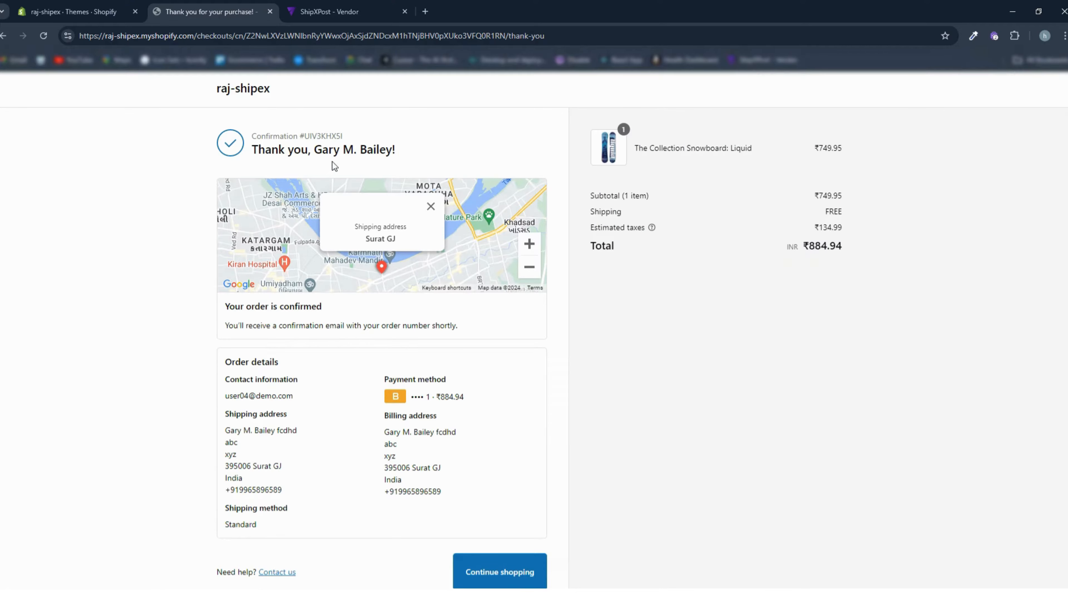
- In the Shopify admin, open the newly placed order from the Orders list to examine its details
left_click(98, 17)
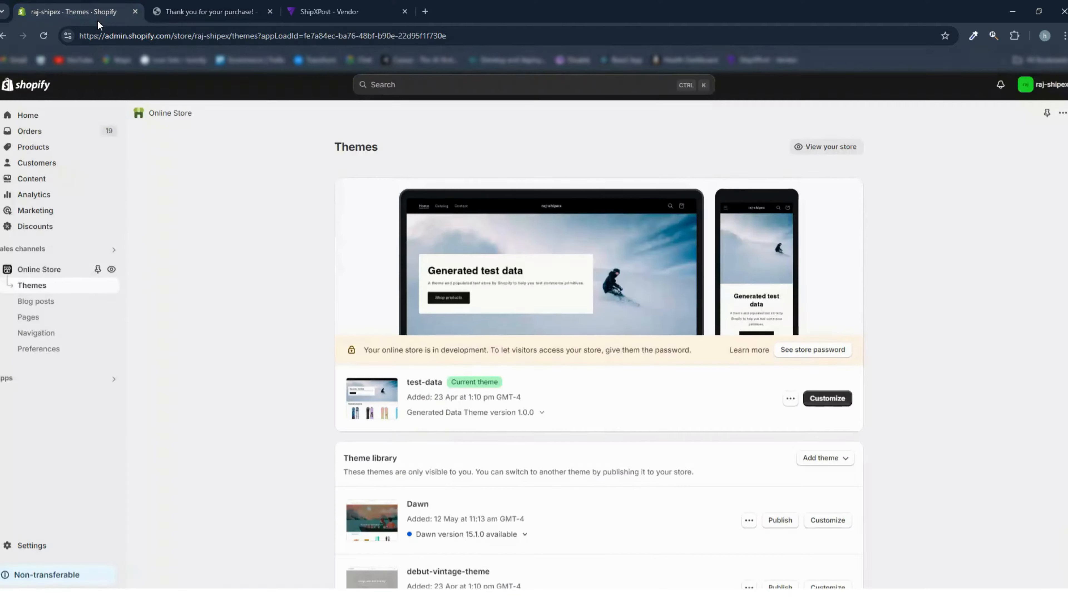
left_click(65, 131)
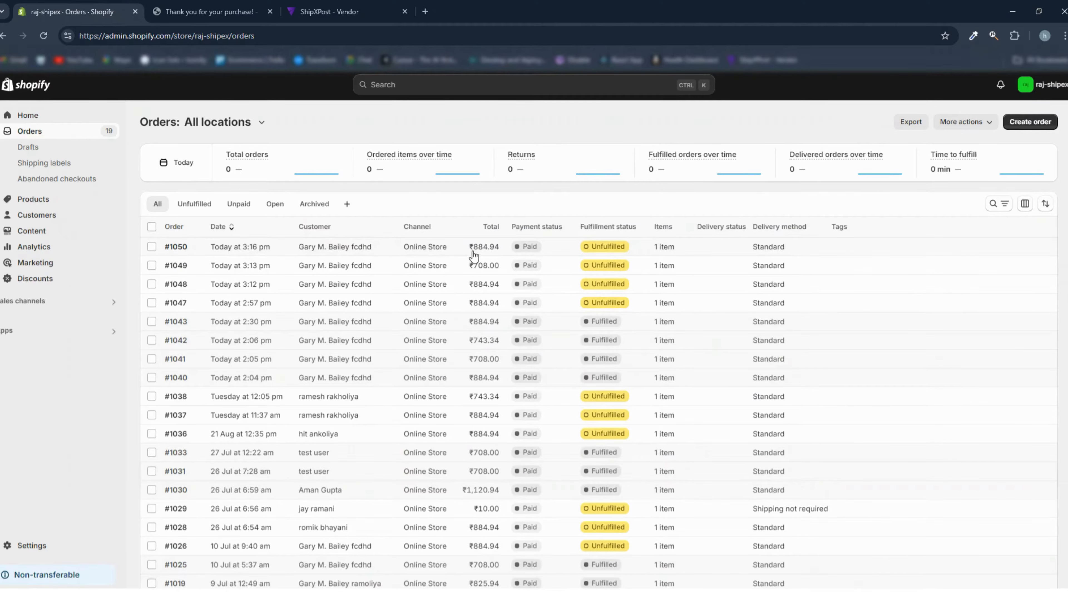
left_click(170, 247)
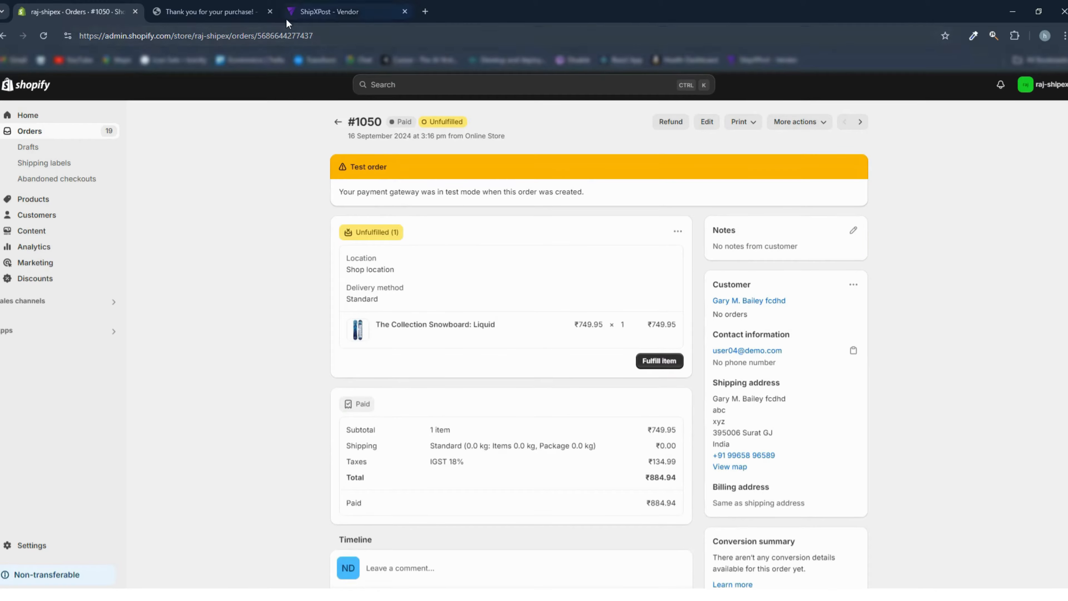
- Close the order confirmation page and reload the ShipXPost B2C orders list to check for the new order
left_click(270, 12)
left_click(212, 11)
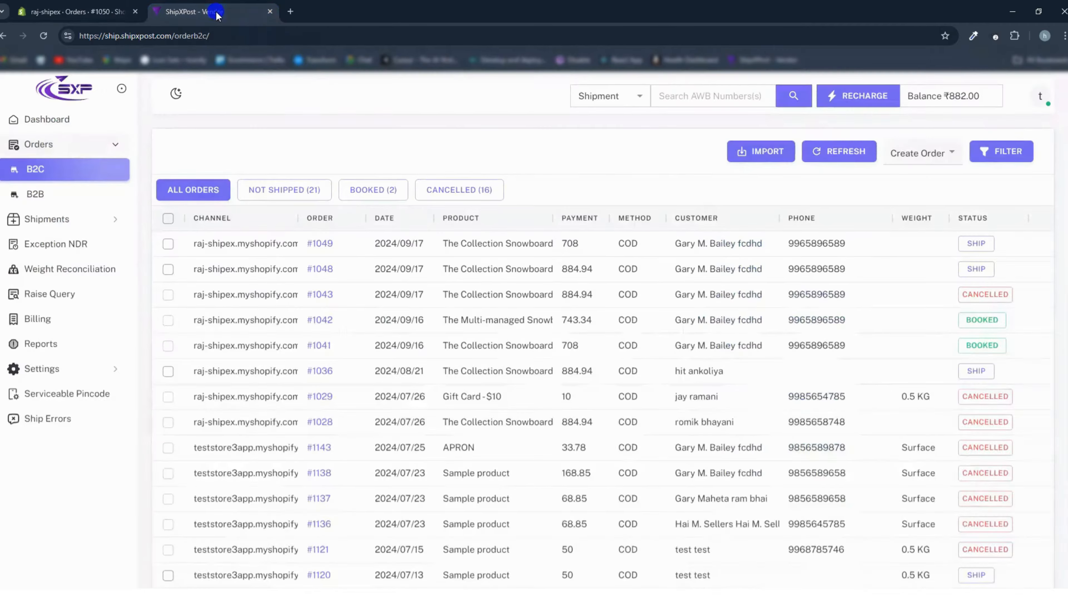
left_click(44, 36)
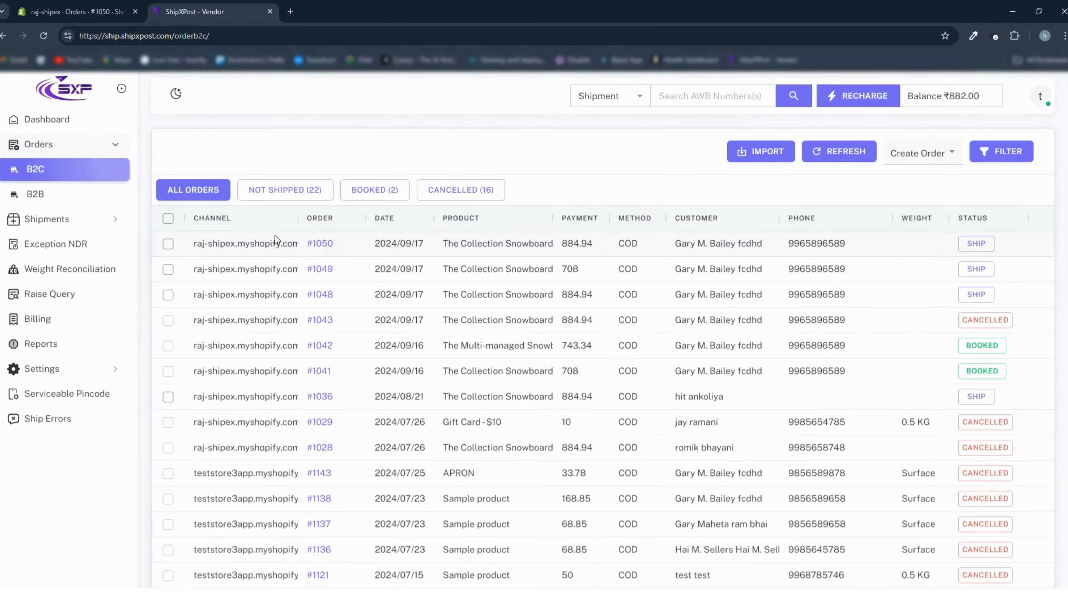
- Compare the newly placed order's details in the Shopify admin with its entry in the ShipXPost B2C list
left_click(100, 12)
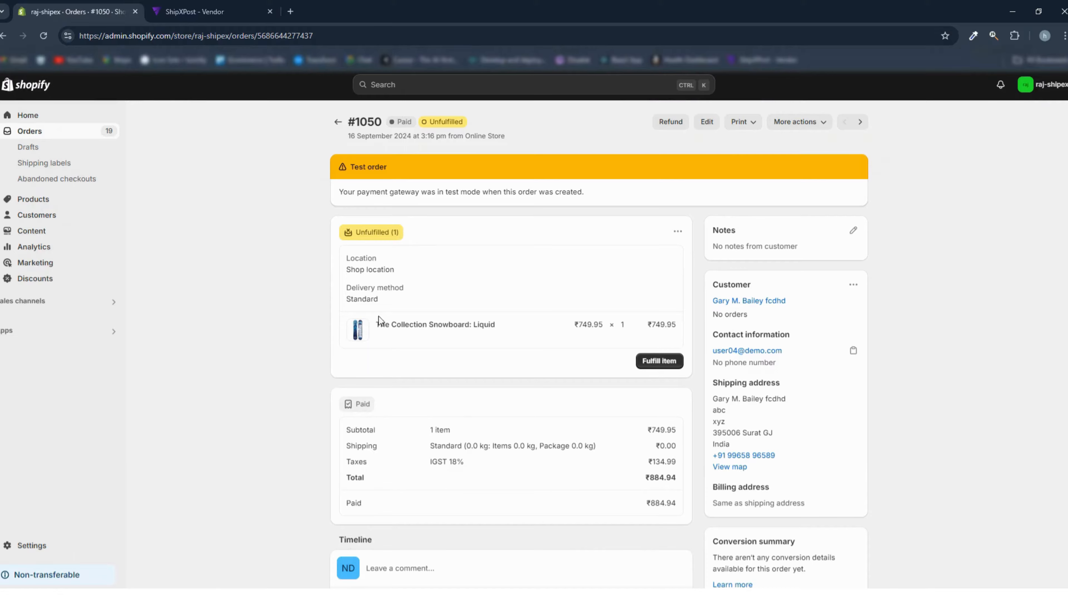
left_click(197, 12)
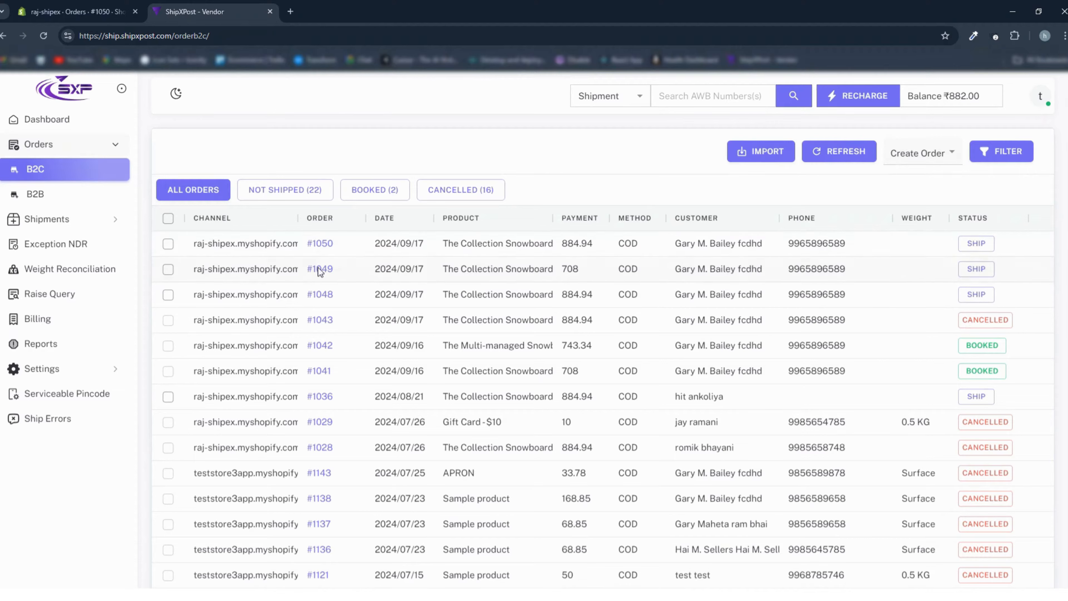
left_click(168, 243)
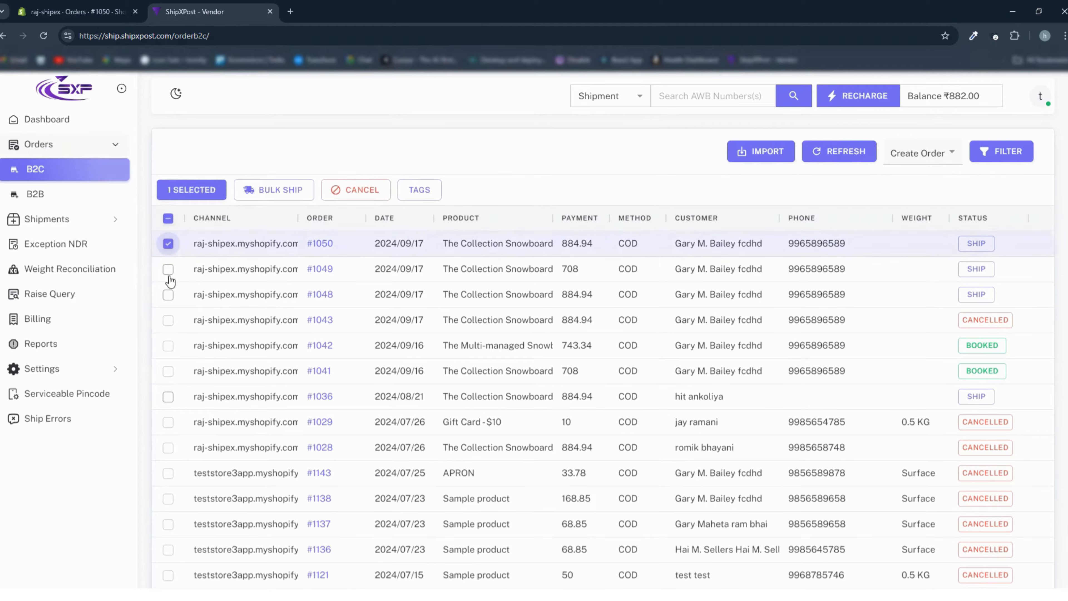
left_click(271, 195)
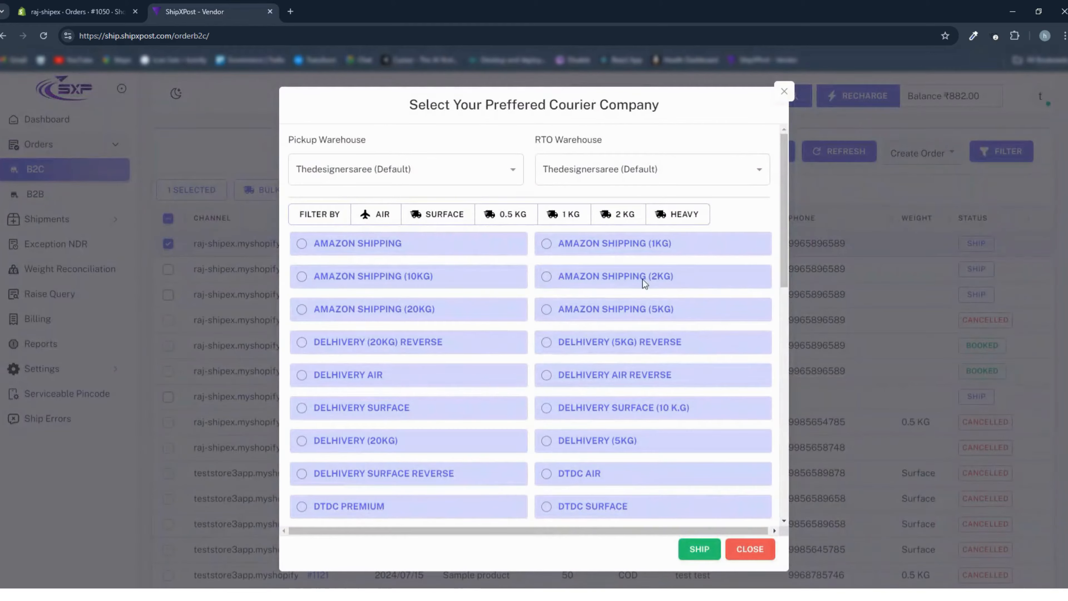
left_click(780, 93)
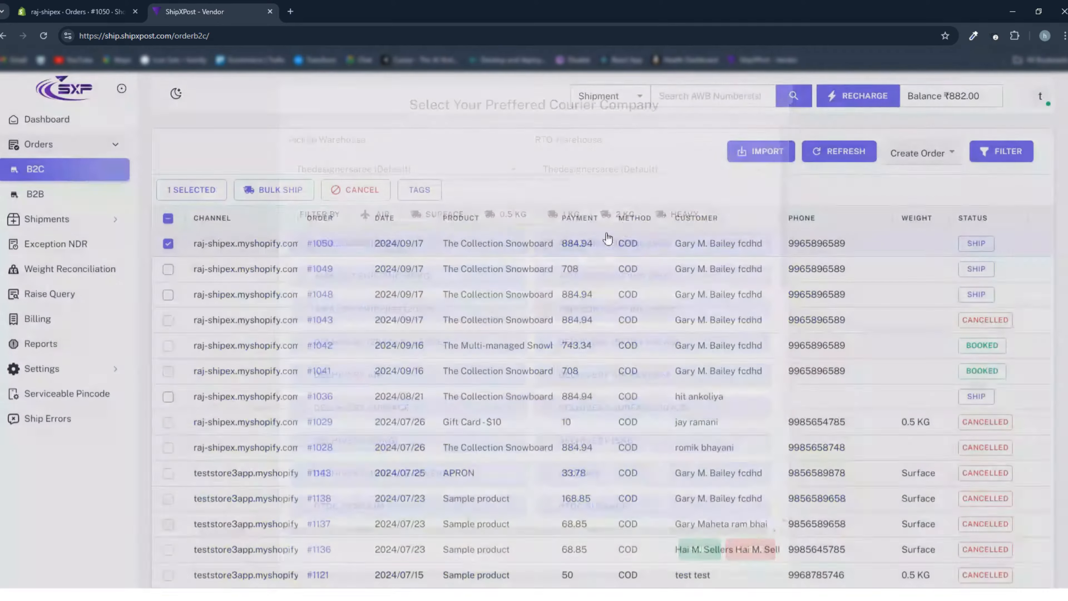
- Open the newest B2C order and check the pincode in its shipping and billing details
left_click(319, 245)
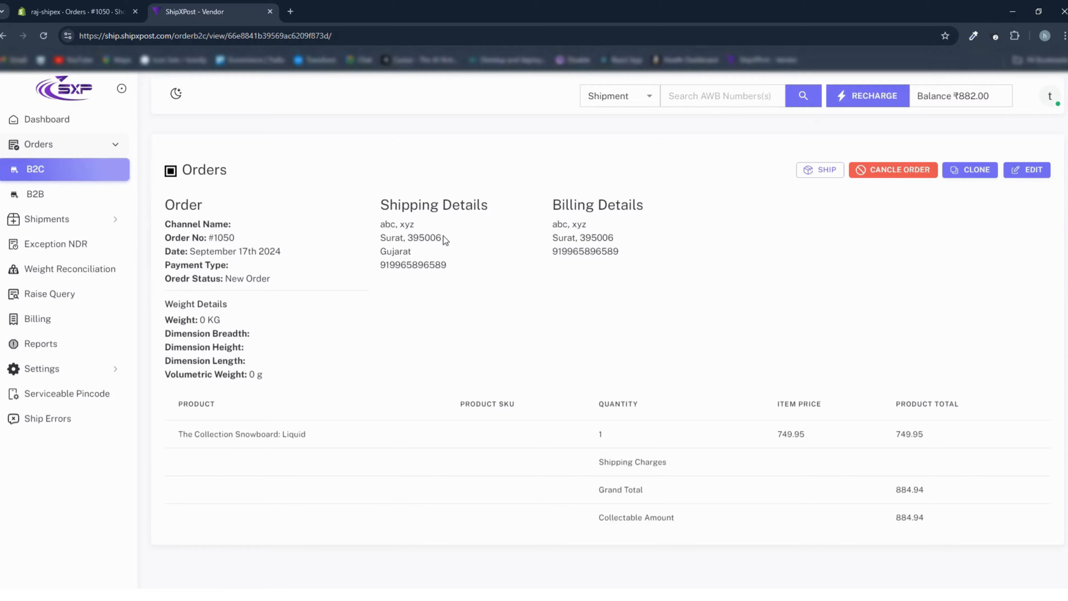
left_click_drag(443, 238, 414, 235)
left_click_drag(624, 238, 558, 243)
- List the serviceable pincodes for the Smartr courier and search them for the order's delivery pincode
left_click(76, 393)
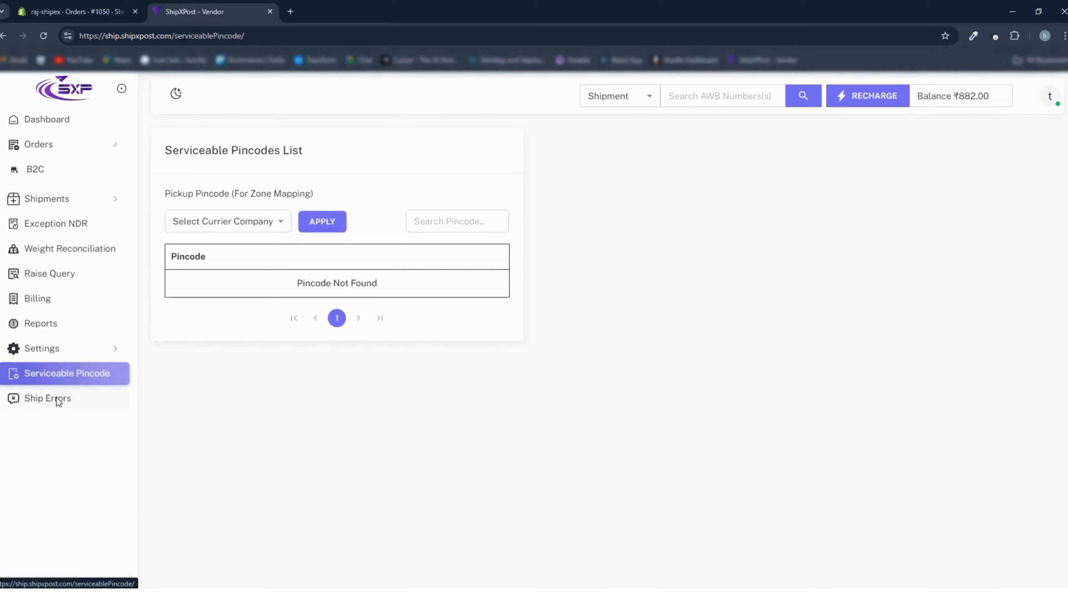
left_click(271, 229)
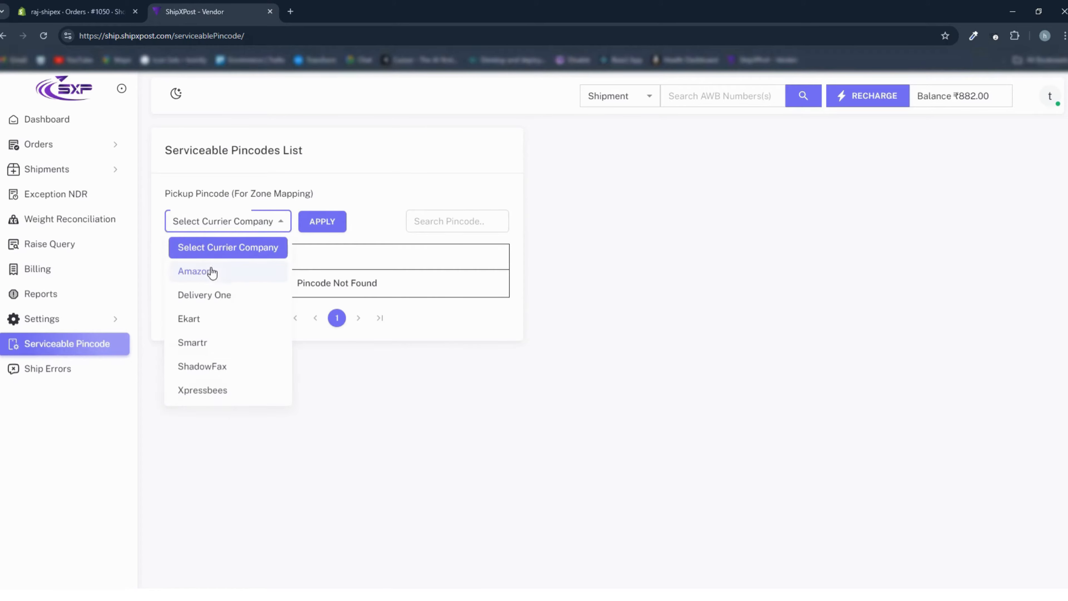
left_click(192, 342)
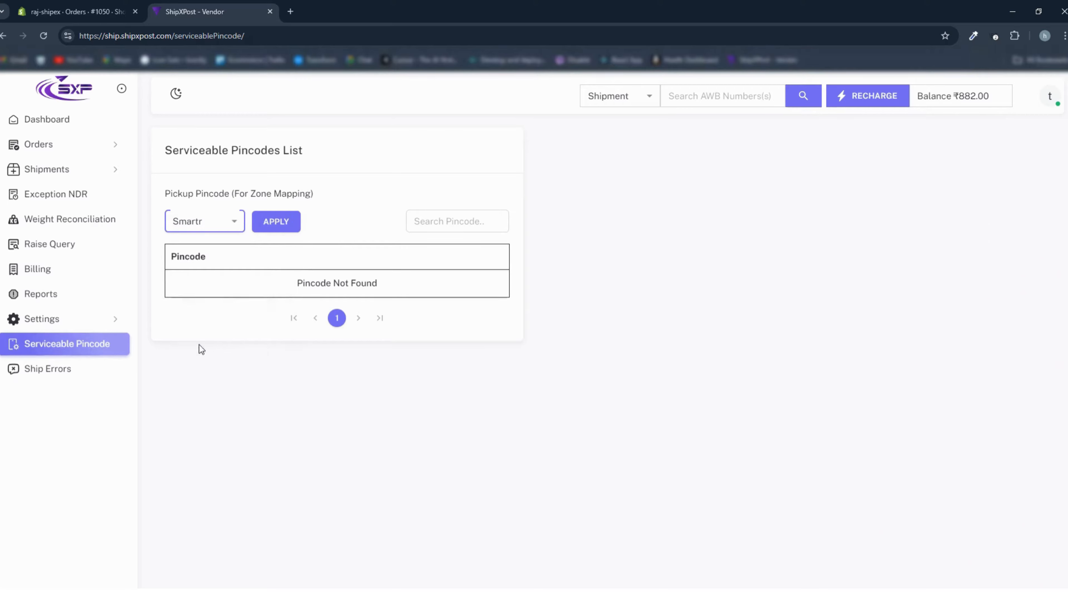
left_click(277, 229)
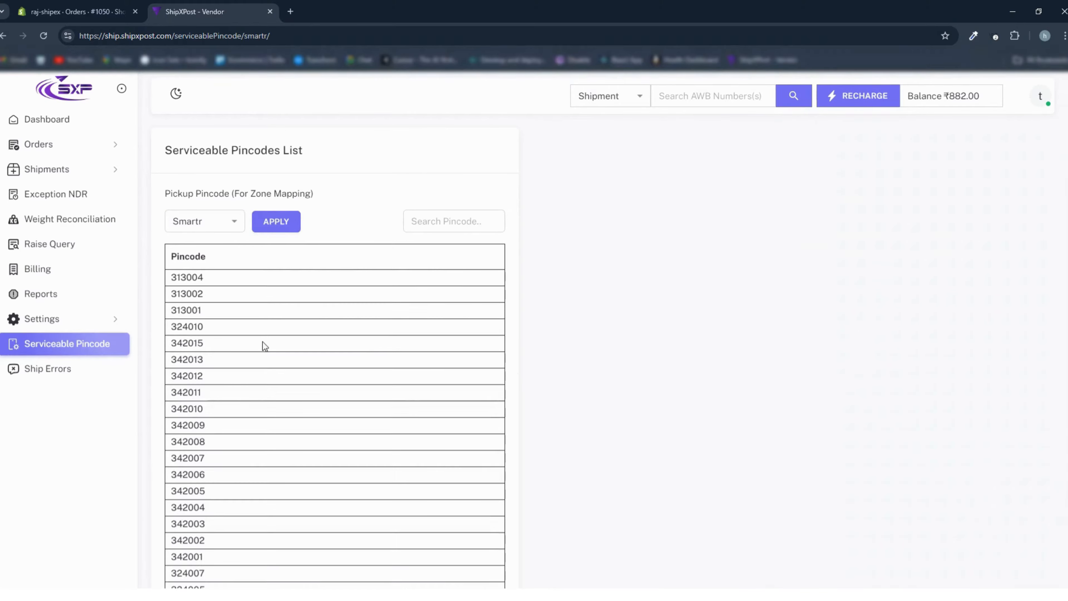
left_click(435, 219)
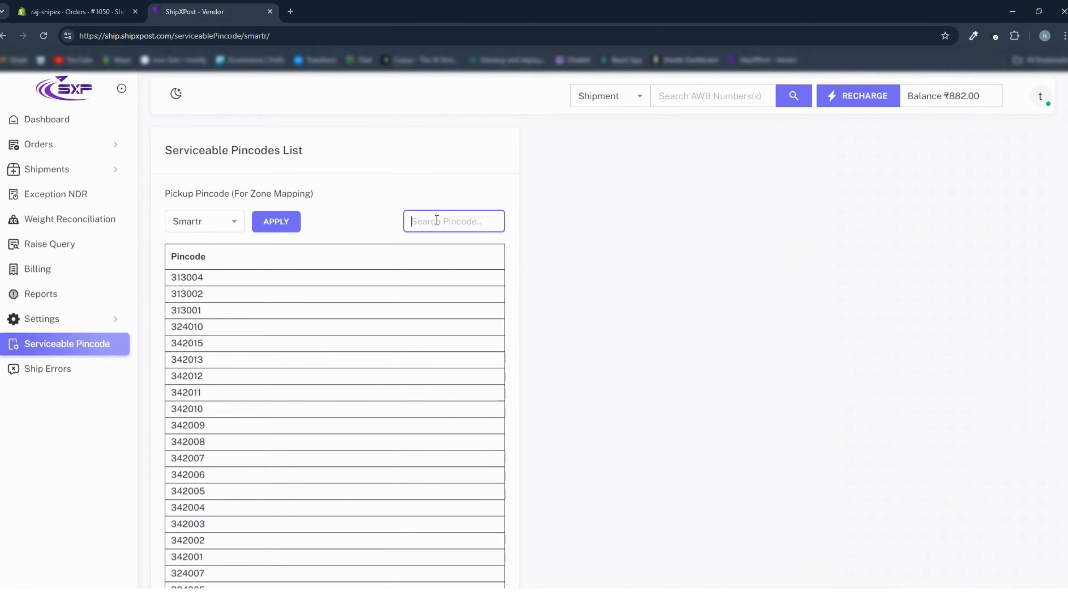
type("395006")
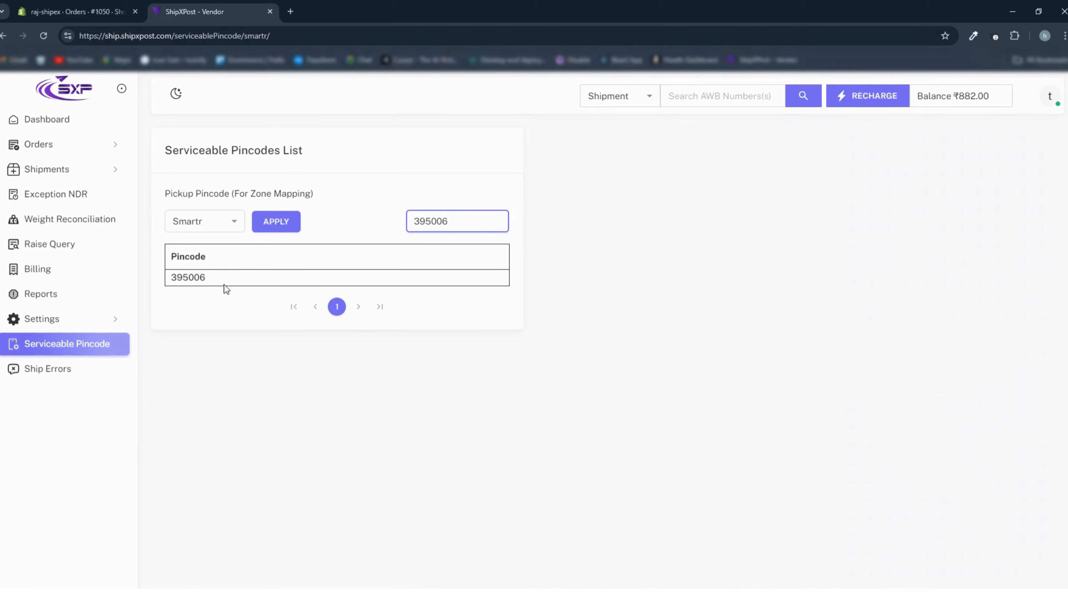
left_click_drag(215, 278, 167, 279)
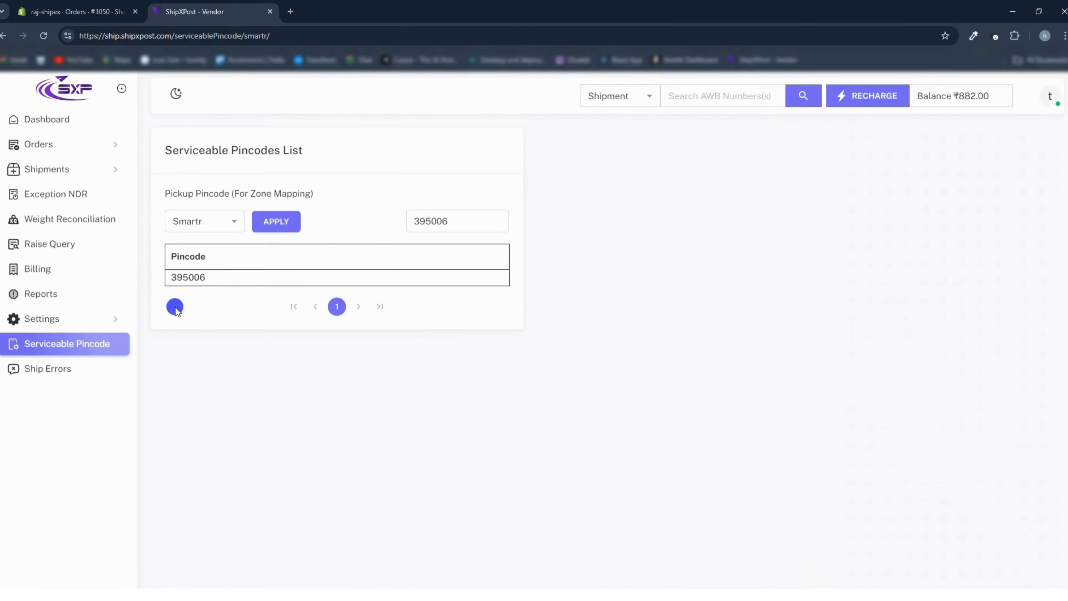
- Bulk ship the newest B2C order with the Smartr 1 KG courier, filtering the courier options by Surface and 1 KG
left_click(40, 144)
left_click(44, 167)
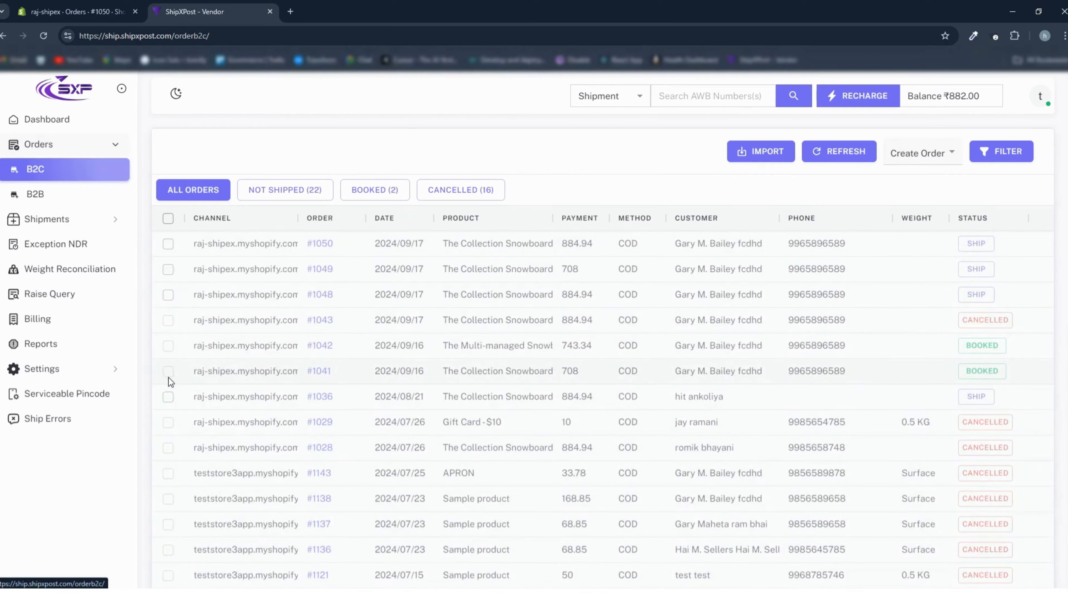
left_click(170, 249)
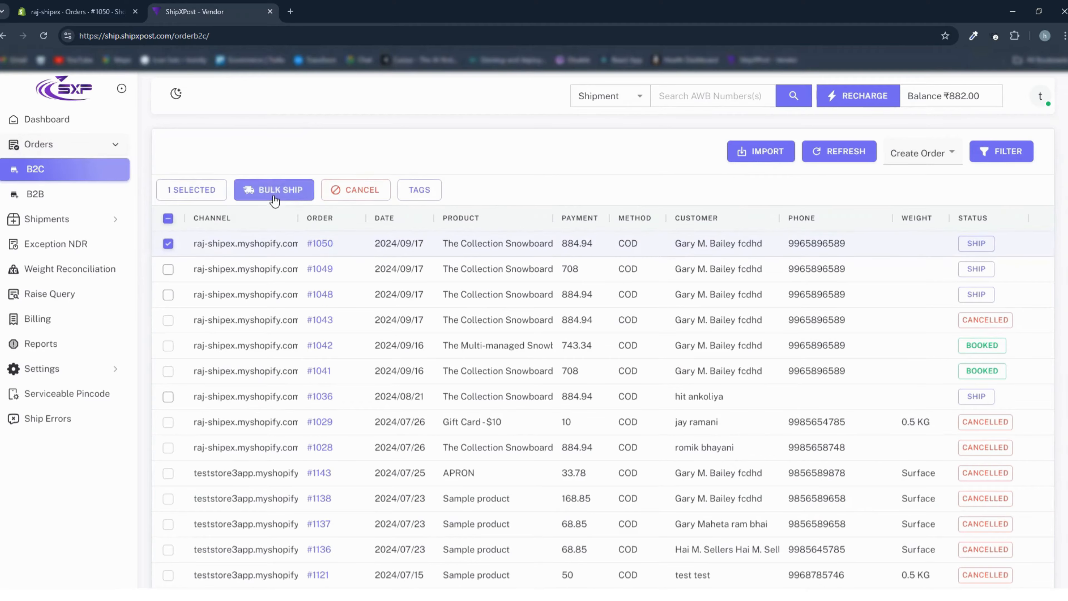
left_click(274, 198)
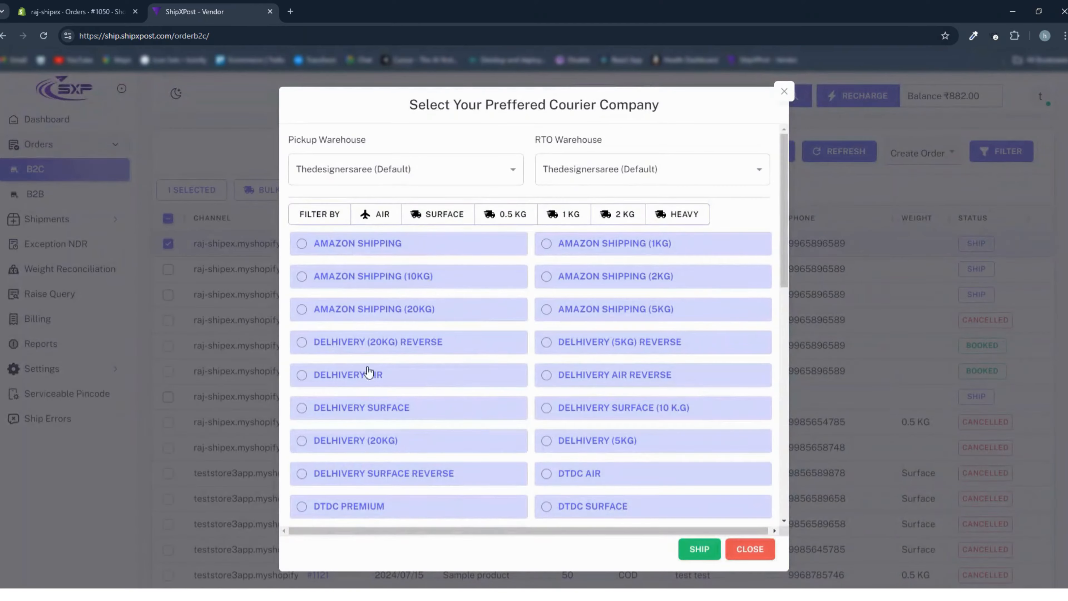
left_click(439, 217)
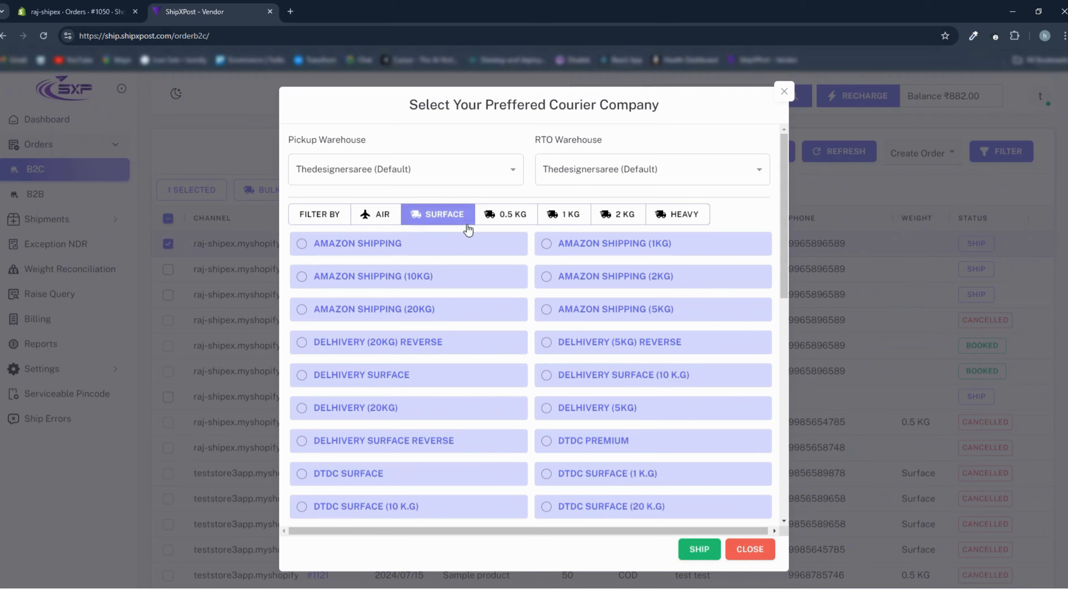
left_click(556, 216)
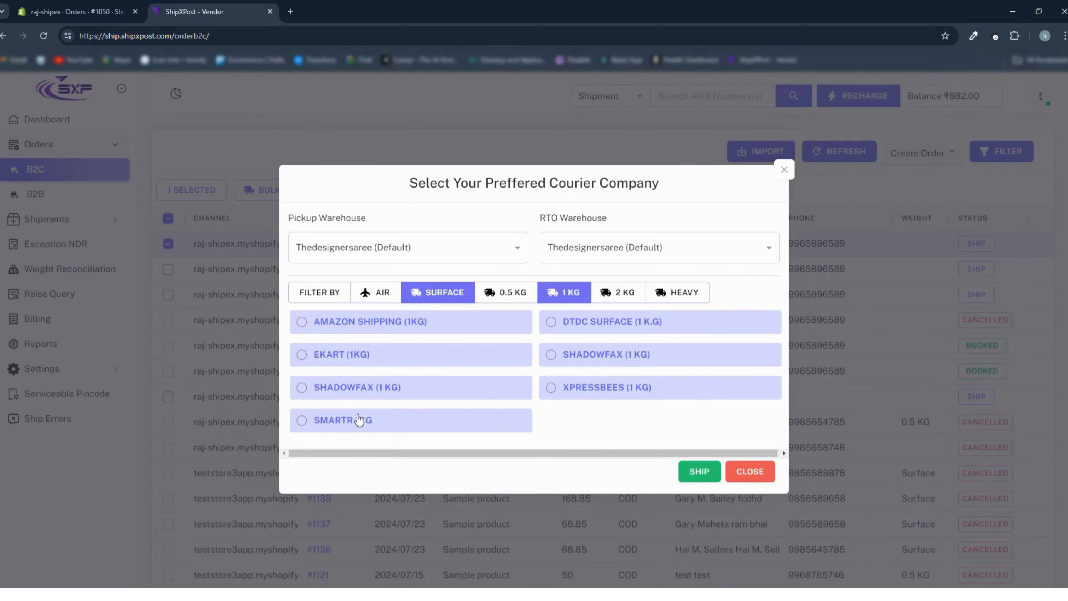
left_click(302, 421)
left_click(698, 472)
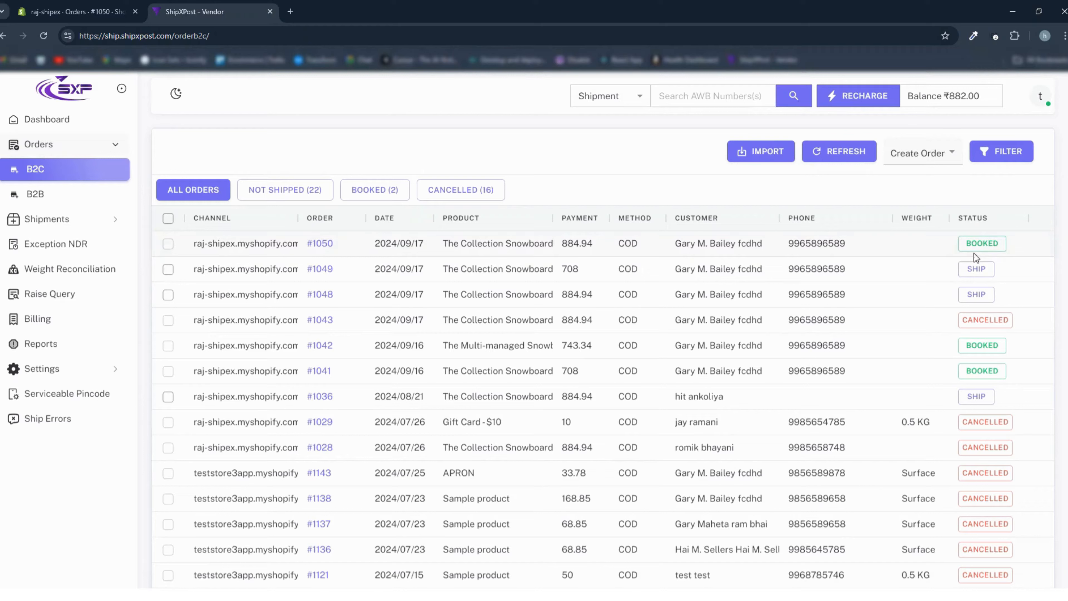
- Check the shipped order's status in the ShipXPost B2C list against its fulfillment status in the Shopify Orders list
left_click(948, 244)
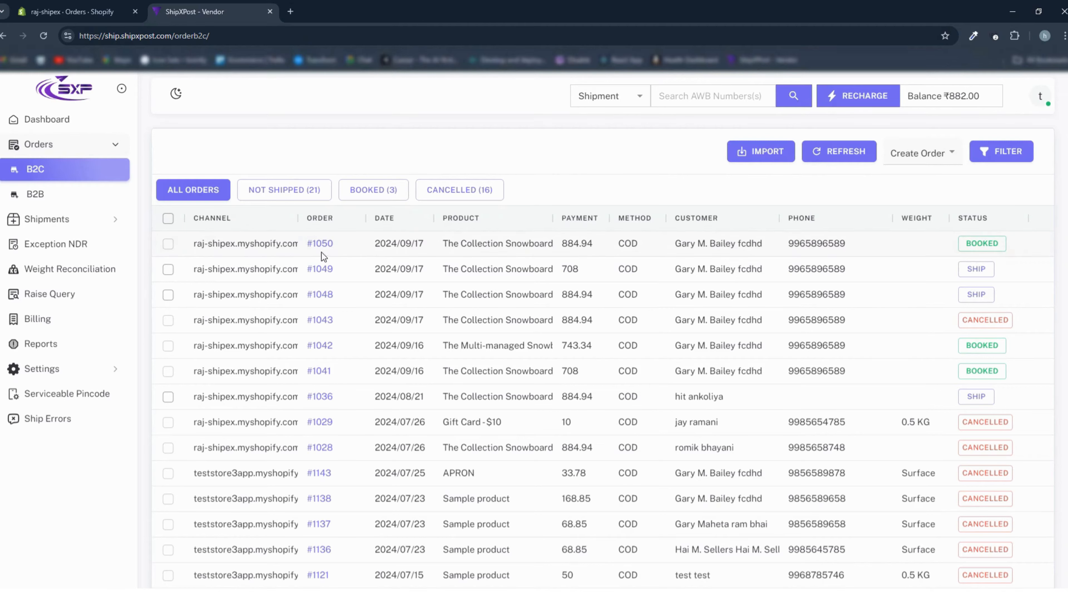
left_click(93, 15)
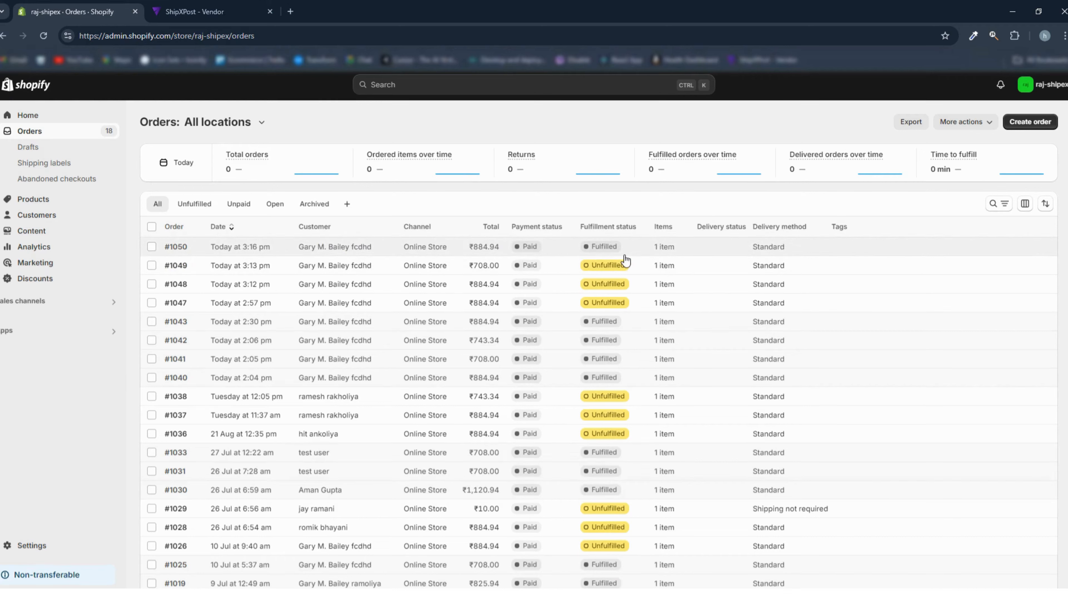
left_click(185, 17)
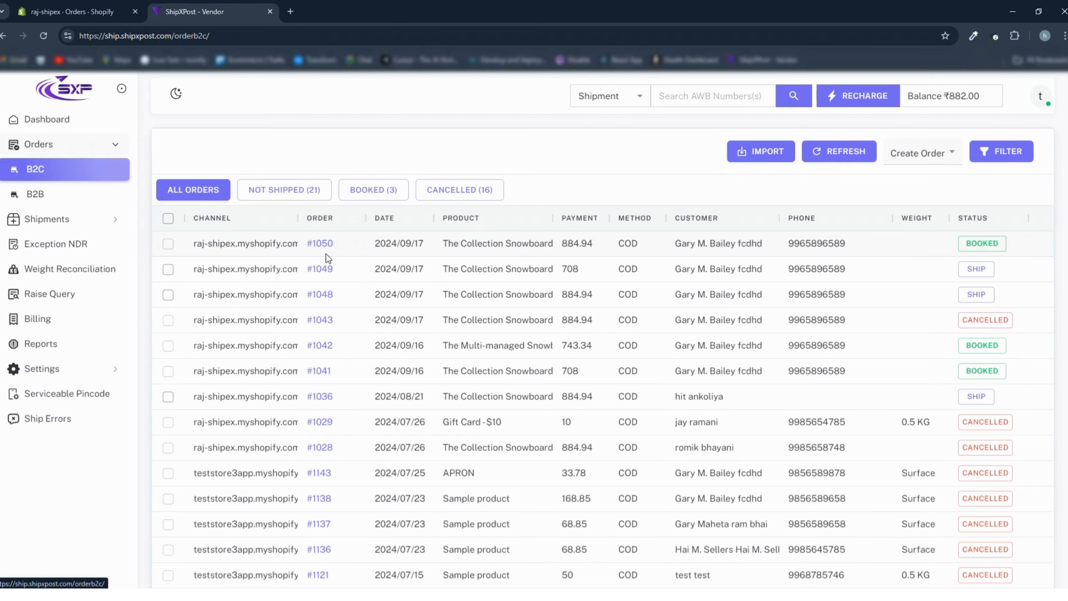
left_click(96, 17)
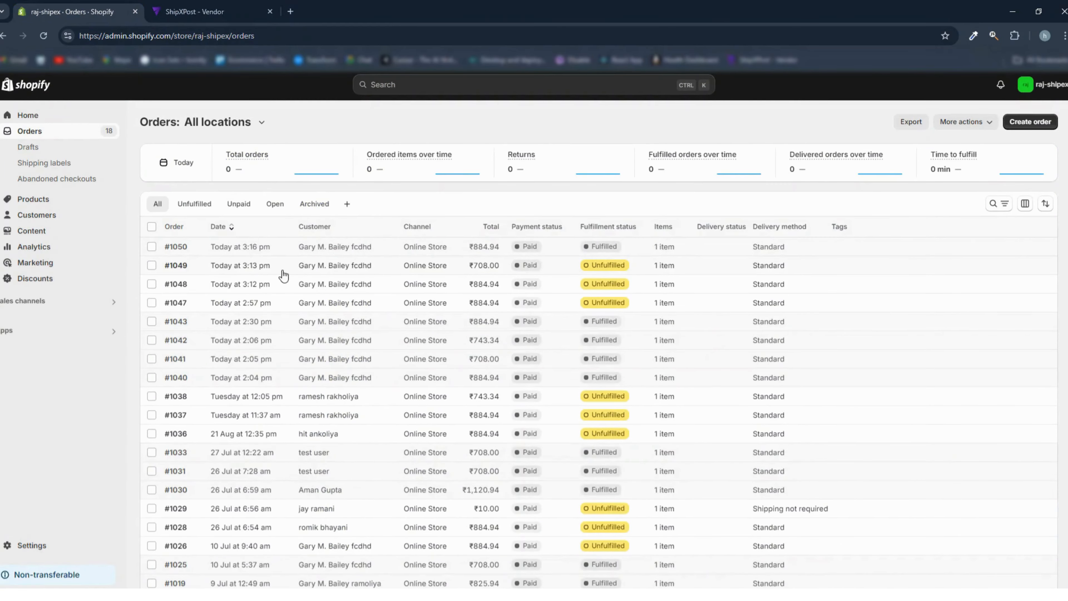